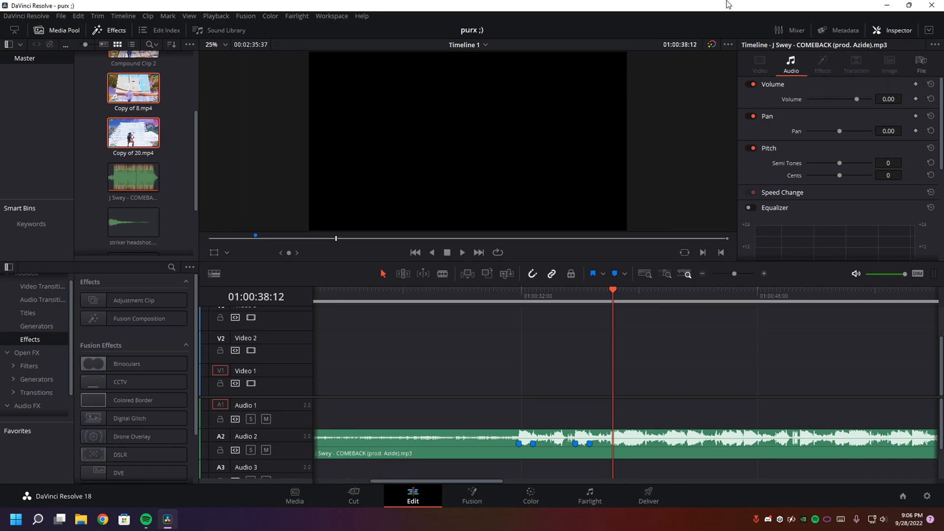
- Review the project's timeline resolution, frame rate and frame interpolation settings, and close the settings without saving
{"action": "left_click", "coordinate": [929, 495]}
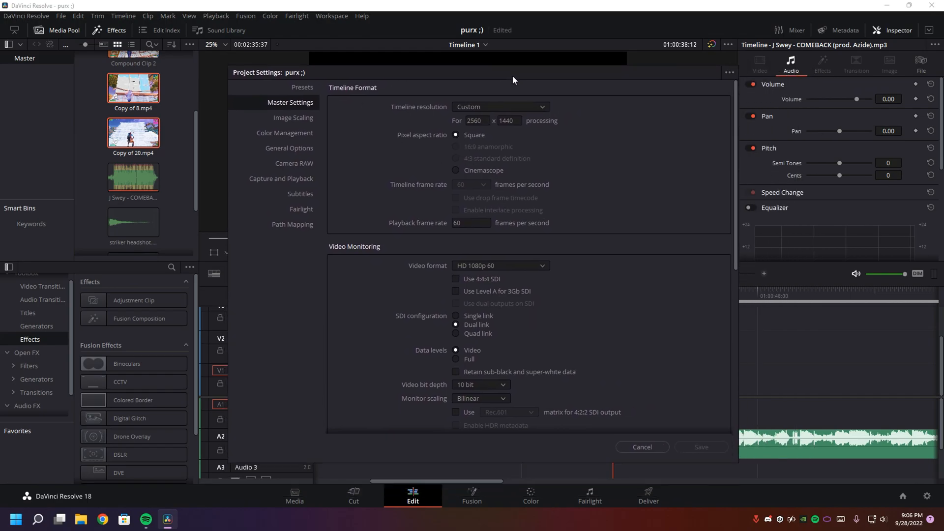
{"action": "left_click", "coordinate": [467, 120]}
{"action": "left_click", "coordinate": [507, 121]}
{"action": "left_click", "coordinate": [485, 122]}
{"action": "left_click", "coordinate": [531, 146]}
{"action": "double_click", "coordinate": [485, 121]}
{"action": "left_click", "coordinate": [498, 121]}
{"action": "left_click", "coordinate": [478, 185]}
{"action": "scroll", "coordinate": [618, 258], "scroll_direction": "down", "scroll_amount": 6}
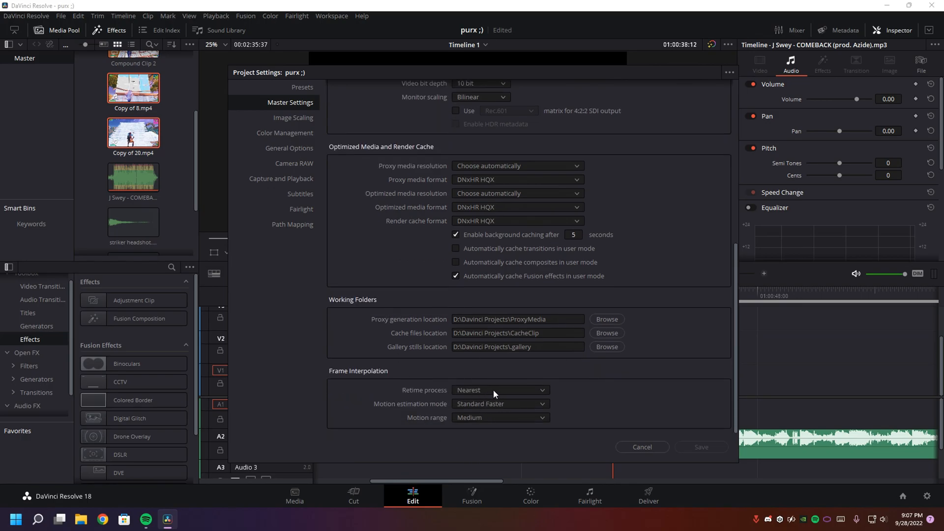
{"action": "left_click", "coordinate": [635, 446]}
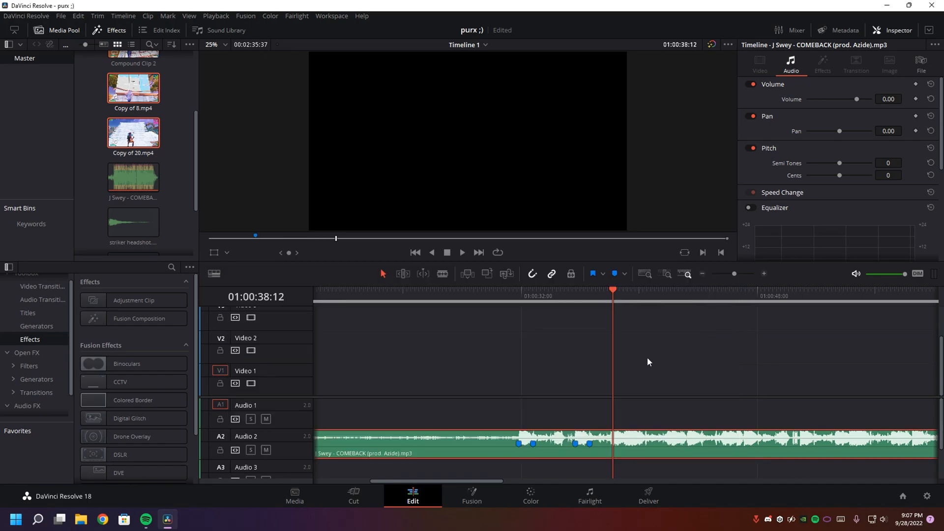
- Lower the timeline's playback volume to about half
{"action": "left_click_drag", "start_coordinate": [905, 274], "coordinate": [880, 273]}
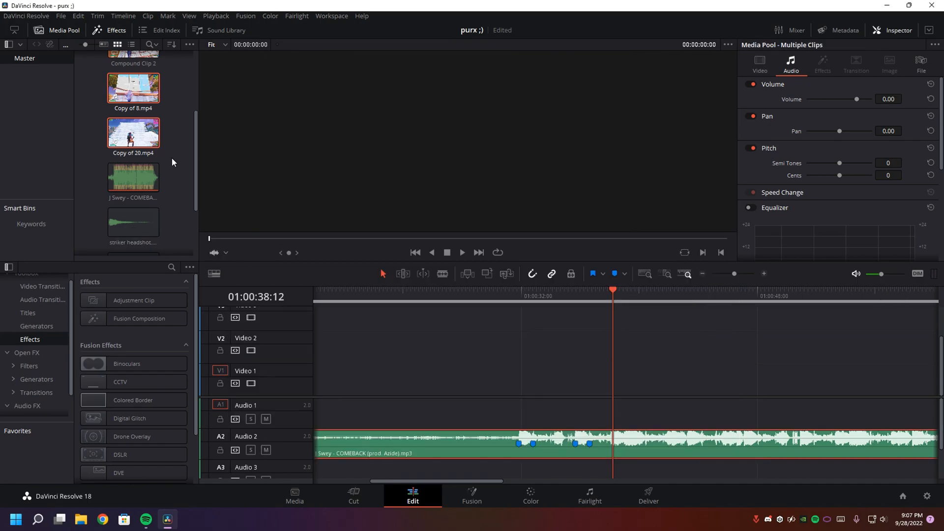
- Check the contents of the [NIKTO] EDIT LIKE PURX desktop folder and return to DaVinci Resolve
{"action": "key", "text": "super+d"}
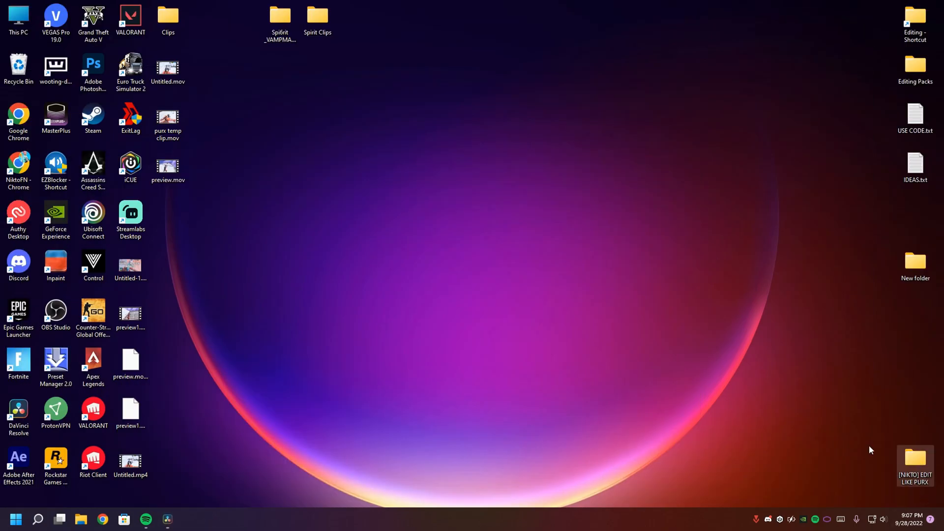
{"action": "double_click", "coordinate": [903, 460]}
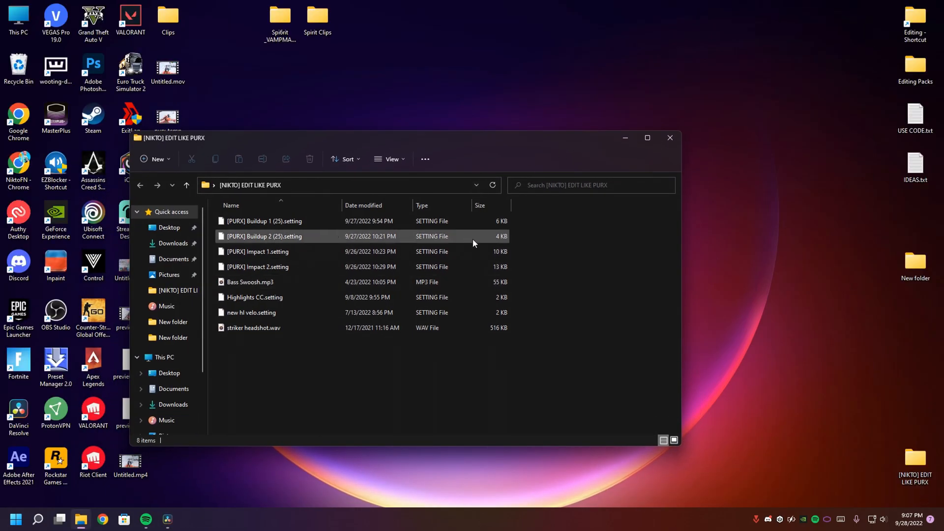
{"action": "key", "text": "alt+F4"}
{"action": "left_click", "coordinate": [167, 519]}
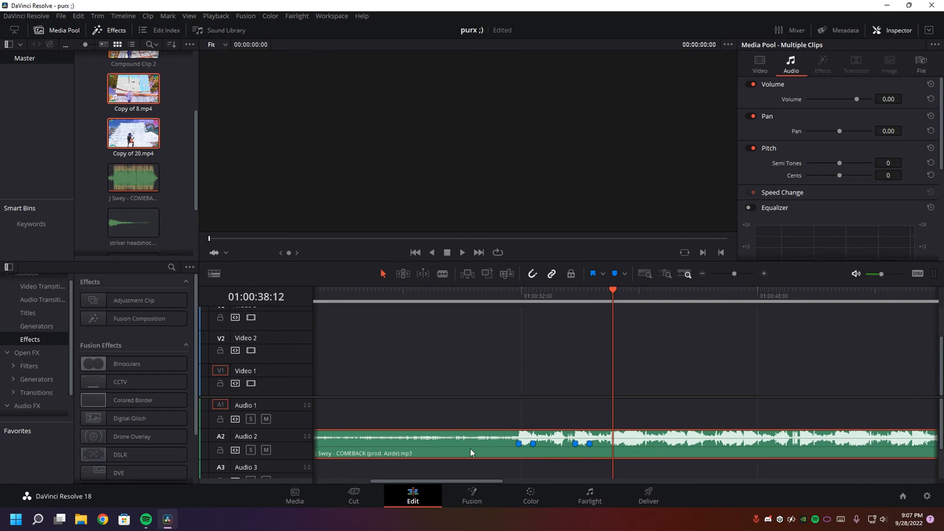
- Play the COMEBACK song on Audio 2 from about 01:00:30 across its markers to hear the beat drop
{"action": "left_click", "coordinate": [472, 448]}
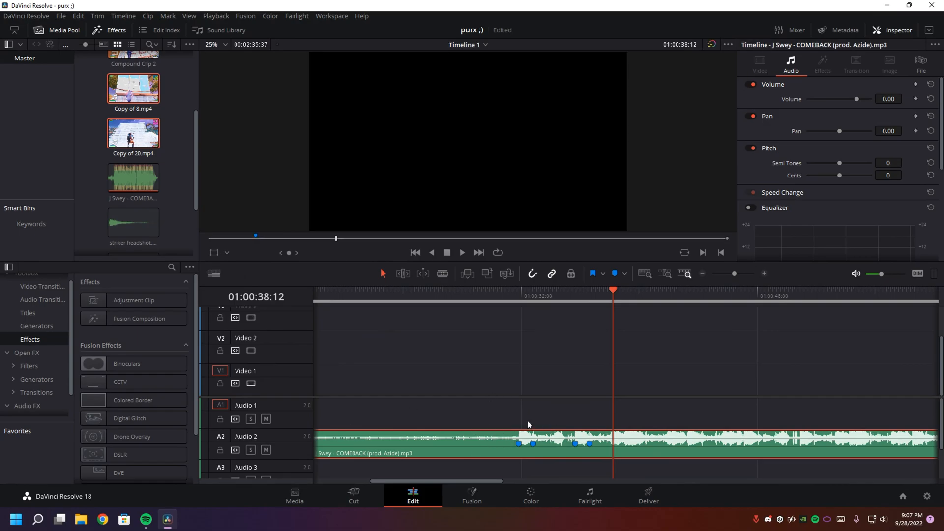
{"action": "left_click", "coordinate": [167, 205]}
{"action": "left_click", "coordinate": [501, 301]}
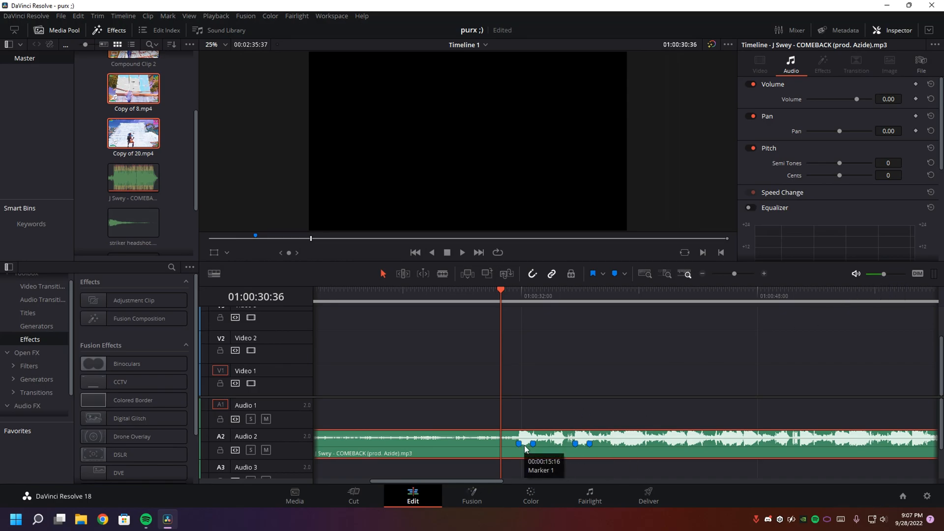
{"action": "left_click", "coordinate": [522, 298]}
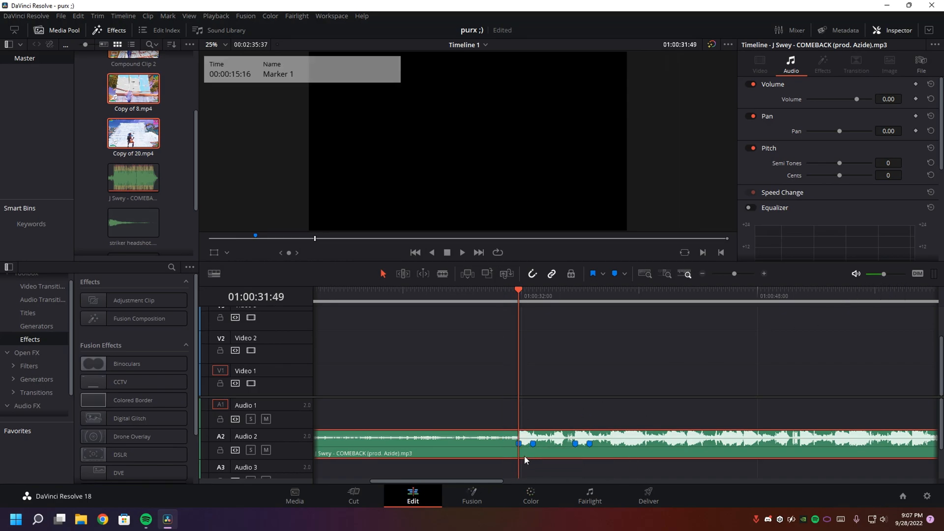
{"action": "key", "text": "space"}
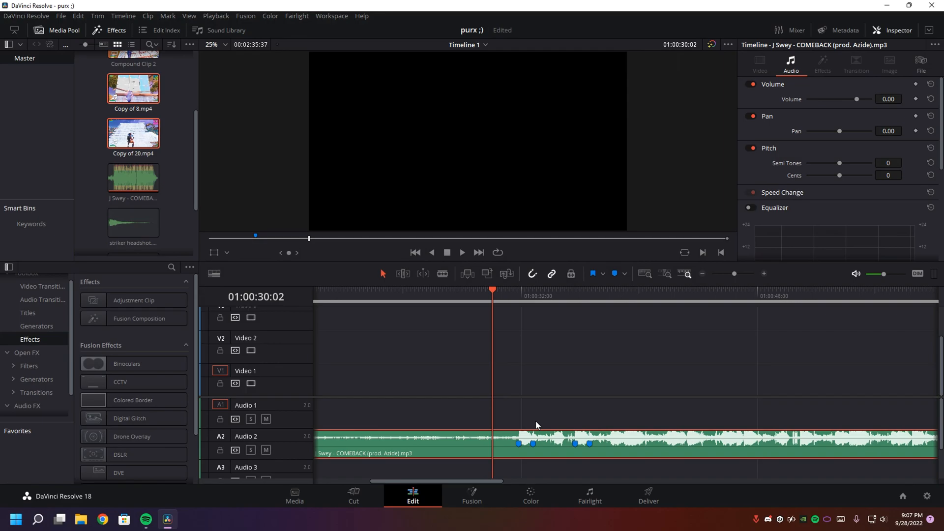
{"action": "left_click", "coordinate": [537, 298]}
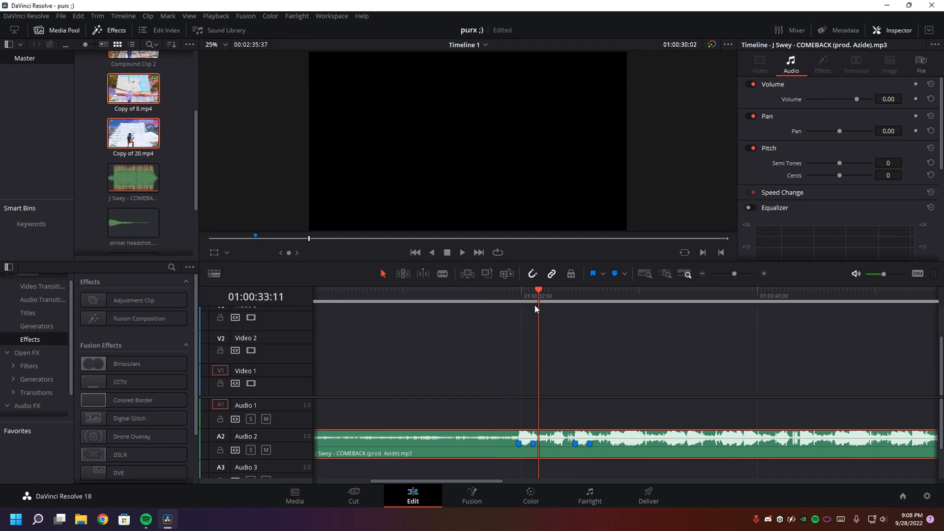
{"action": "left_click", "coordinate": [495, 295]}
{"action": "left_click_drag", "start_coordinate": [595, 434], "coordinate": [602, 438]}
{"action": "key", "text": "ctrl+z"}
{"action": "key", "text": "space"}
{"action": "mouse_move", "coordinate": [885, 274]}
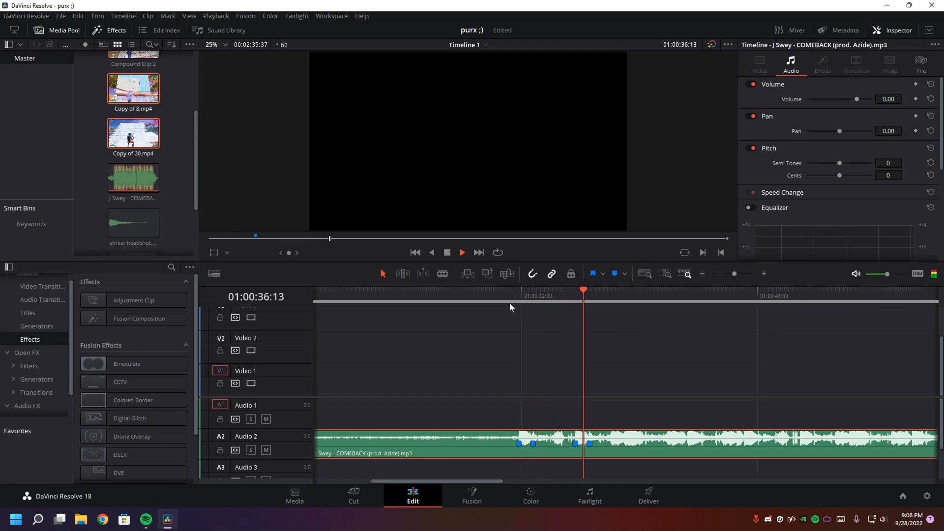
{"action": "left_click", "coordinate": [493, 302]}
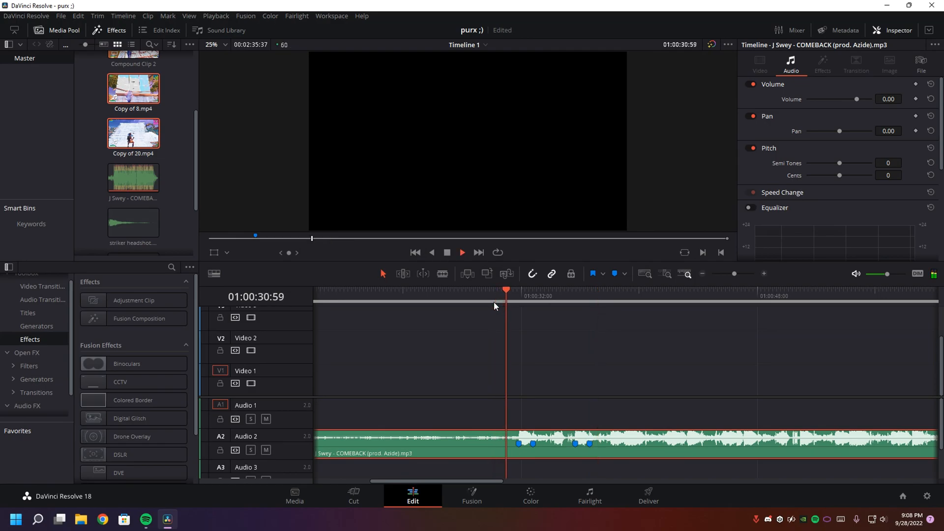
{"action": "key", "text": "space"}
{"action": "left_click_drag", "start_coordinate": [883, 274], "coordinate": [882, 274]}
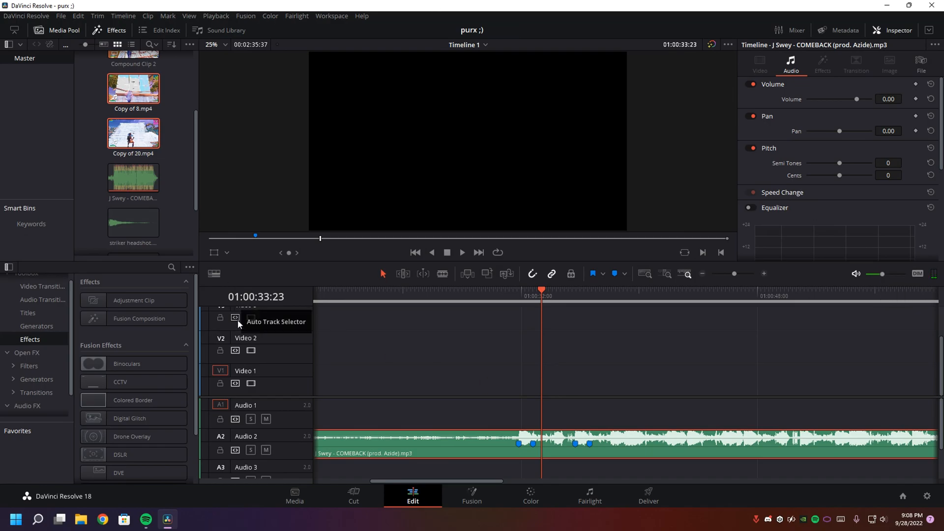
- Place Copy of 8.mp4 and Copy of 20.mp4 on Video 1, and shift Copy of 8.mp4 earlier so its ending overlaps the first song marker
{"action": "left_click_drag", "start_coordinate": [130, 130], "coordinate": [489, 416]}
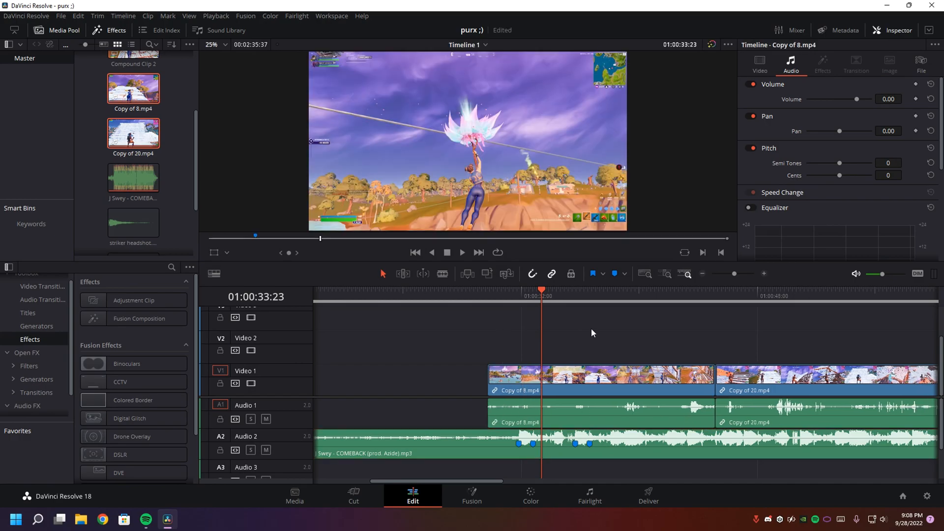
{"action": "left_click_drag", "start_coordinate": [659, 381], "coordinate": [609, 389]}
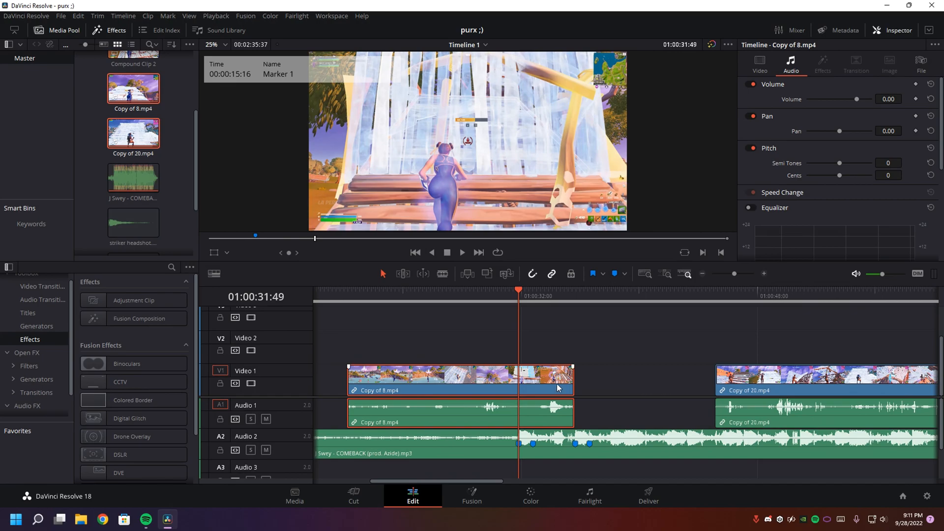
{"action": "left_click_drag", "start_coordinate": [564, 387], "coordinate": [551, 387]}
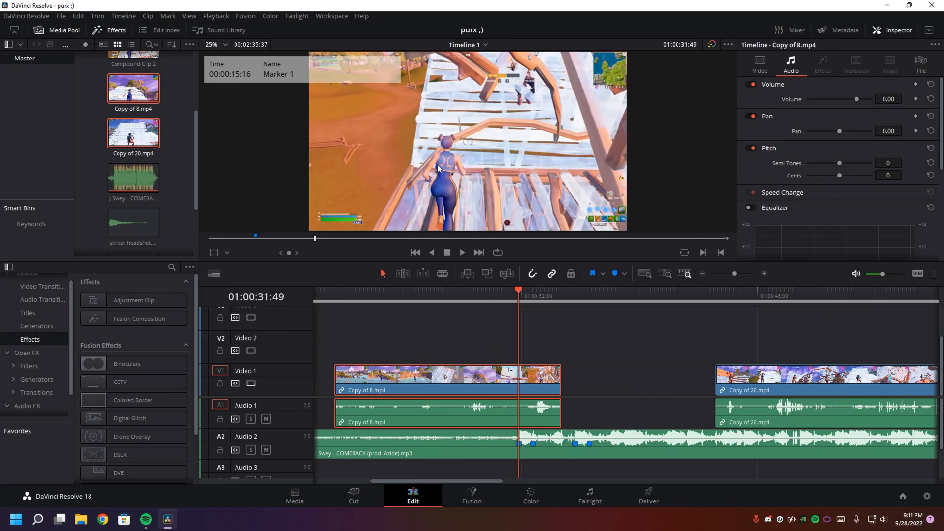
- Add a marker to the Copy of 8.mp4 clip on the frame where the shot hits, at 01:00:32:29, and save the project
{"action": "key", "text": "Right"}
{"action": "key", "text": "Right"}
{"action": "key", "text": "Right"}
{"action": "key", "text": "Right"}
{"action": "key", "text": "Right"}
{"action": "key", "text": "Right"}
{"action": "key", "text": "Right"}
{"action": "key", "text": "Right"}
{"action": "key", "text": "Right"}
{"action": "key", "text": "Right"}
{"action": "key", "text": "Right"}
{"action": "key", "text": "Right"}
{"action": "key", "text": "Right"}
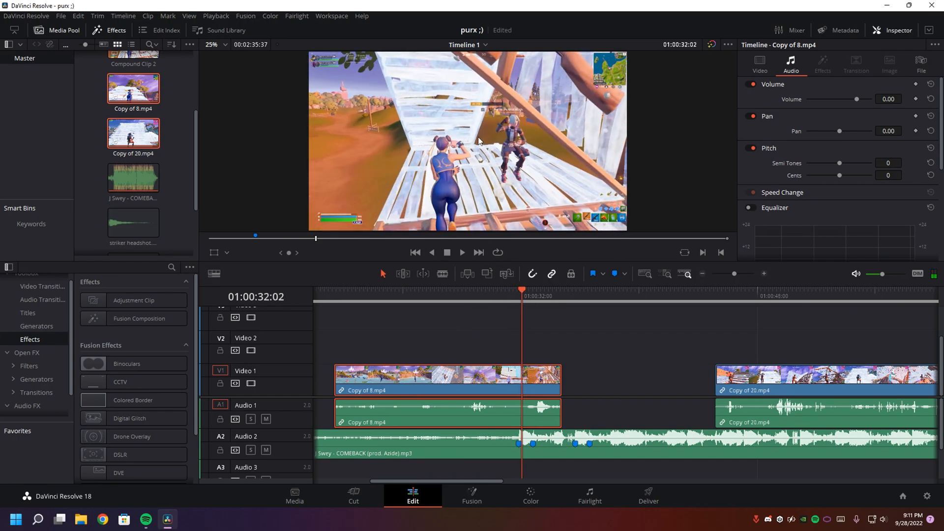
{"action": "key", "text": "Right"}
{"action": "key", "text": "Right"}
{"action": "key", "text": "Right"}
{"action": "key", "text": "Right"}
{"action": "key", "text": "Right"}
{"action": "key", "text": "Right"}
{"action": "key", "text": "Right"}
{"action": "key", "text": "Right"}
{"action": "key", "text": "Right"}
{"action": "key", "text": "Right"}
{"action": "key", "text": "Right"}
{"action": "key", "text": "Right"}
{"action": "key", "text": "Right"}
{"action": "key", "text": "Right"}
{"action": "key", "text": "Right"}
{"action": "key", "text": "Right"}
{"action": "key", "text": "Right"}
{"action": "key", "text": "Right"}
{"action": "key", "text": "Right"}
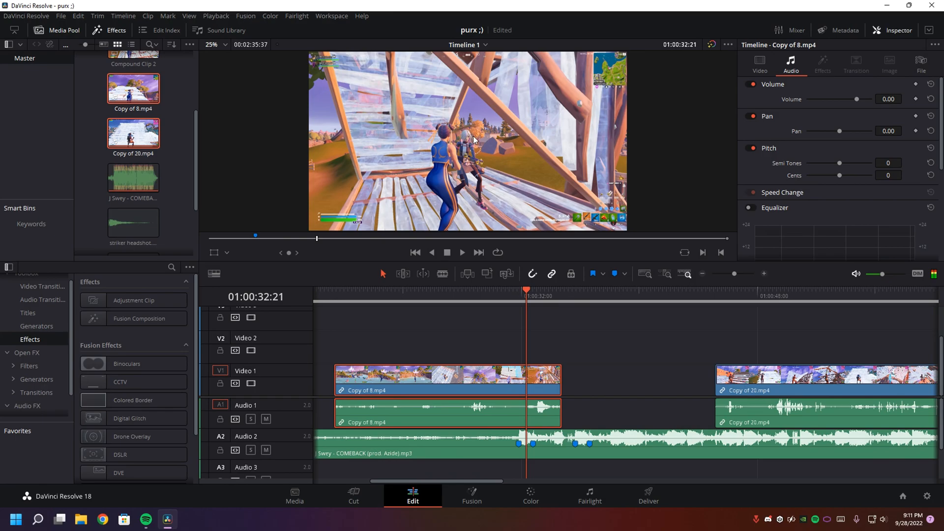
{"action": "key", "text": "Right"}
{"action": "key", "text": "Right"}
{"action": "key", "text": "Right"}
{"action": "key", "text": "Right"}
{"action": "key", "text": "Right"}
{"action": "key", "text": "Right"}
{"action": "key", "text": "Right"}
{"action": "key", "text": "Right"}
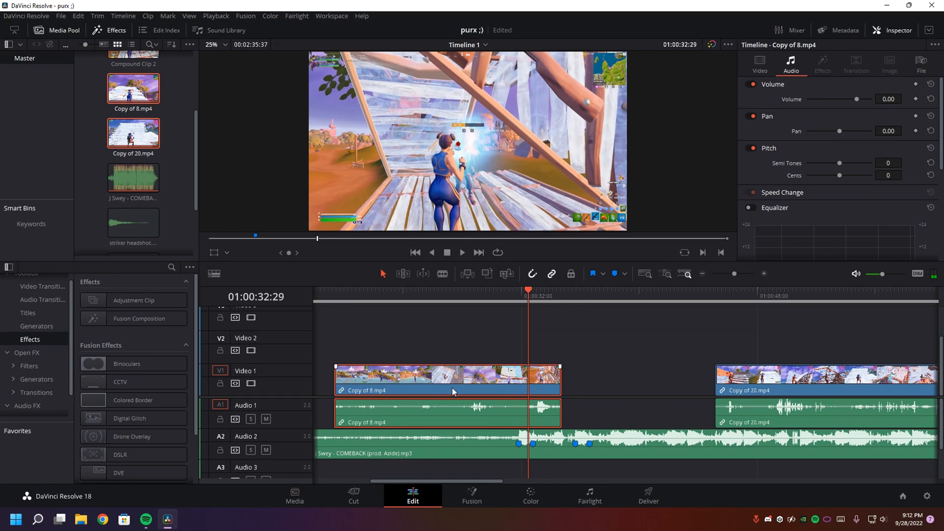
{"action": "key", "text": "m"}
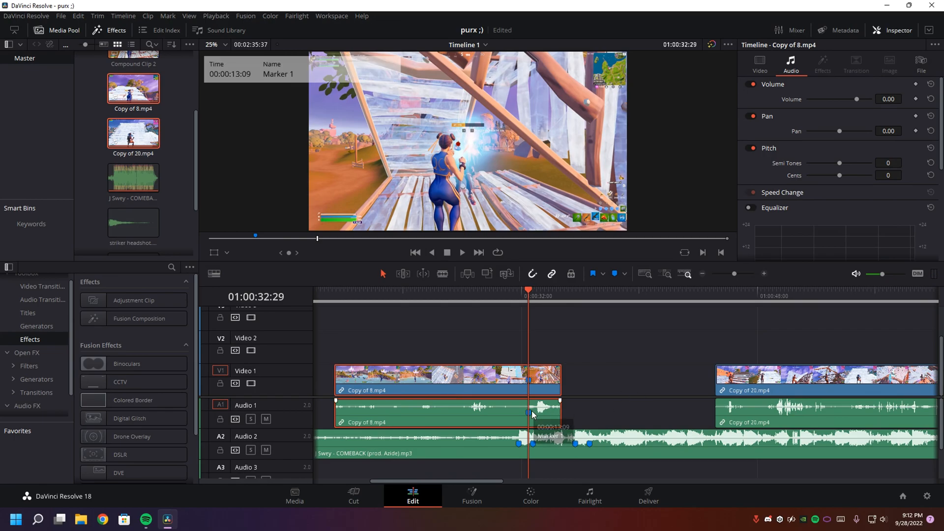
{"action": "key", "text": "ctrl+s"}
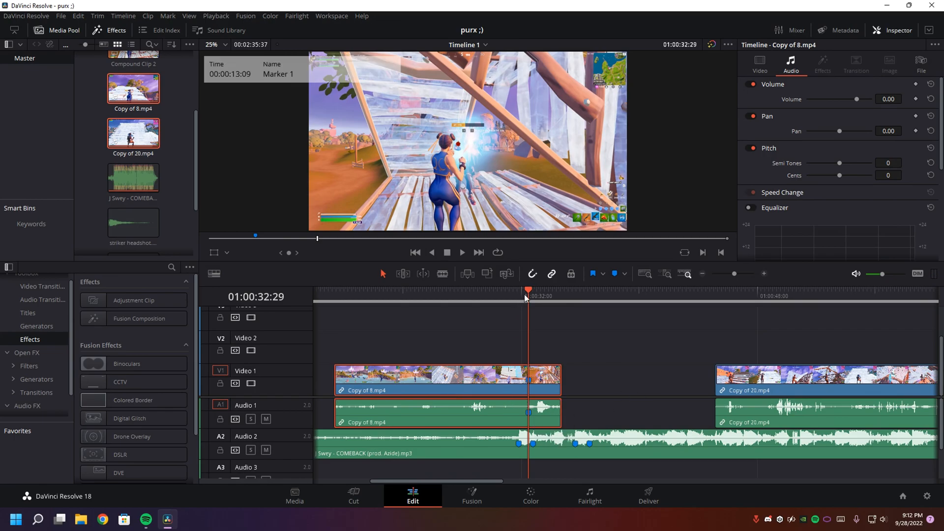
- Move Copy of 8.mp4 earlier so its marker lines up with the first song marker, and put the playhead there at 01:00:31:49
{"action": "left_click_drag", "start_coordinate": [510, 382], "coordinate": [500, 382]}
{"action": "left_click", "coordinate": [522, 437]}
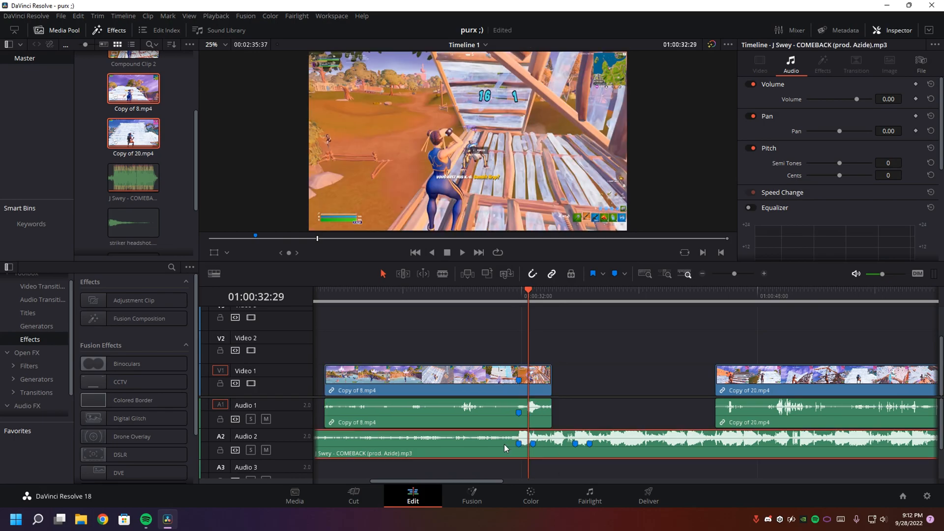
{"action": "key", "text": "shift+Up"}
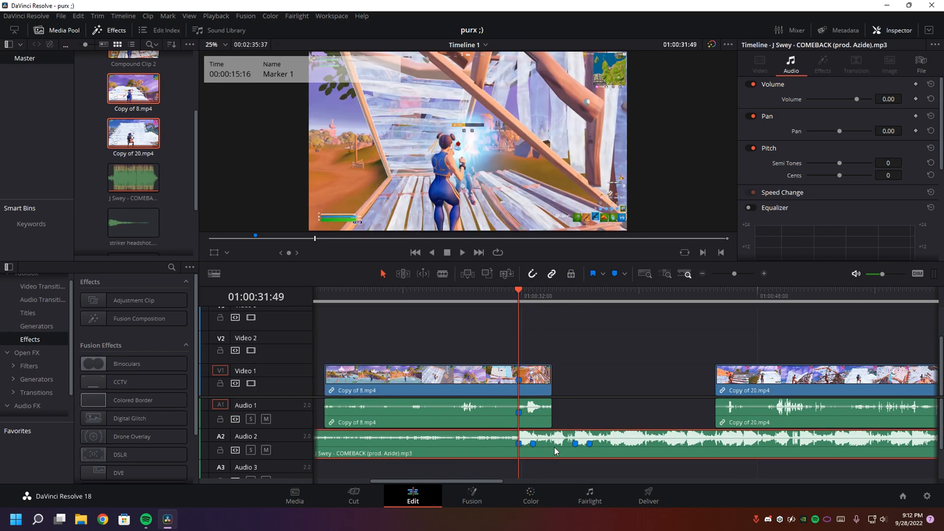
- Unlink the audio of Copy of 8.mp4 from its video and select only the video clip
{"action": "right_click", "coordinate": [488, 416]}
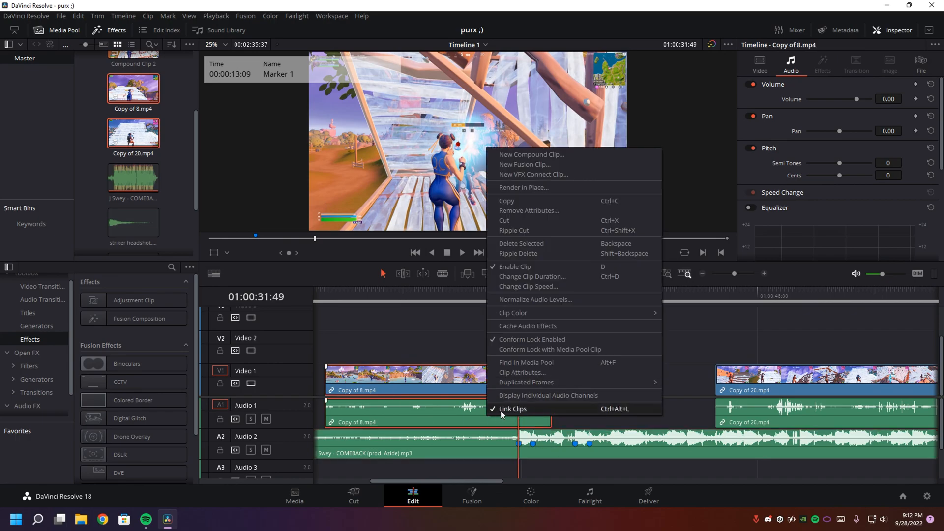
{"action": "left_click", "coordinate": [500, 409]}
{"action": "left_click", "coordinate": [472, 387]}
{"action": "right_click", "coordinate": [476, 390]}
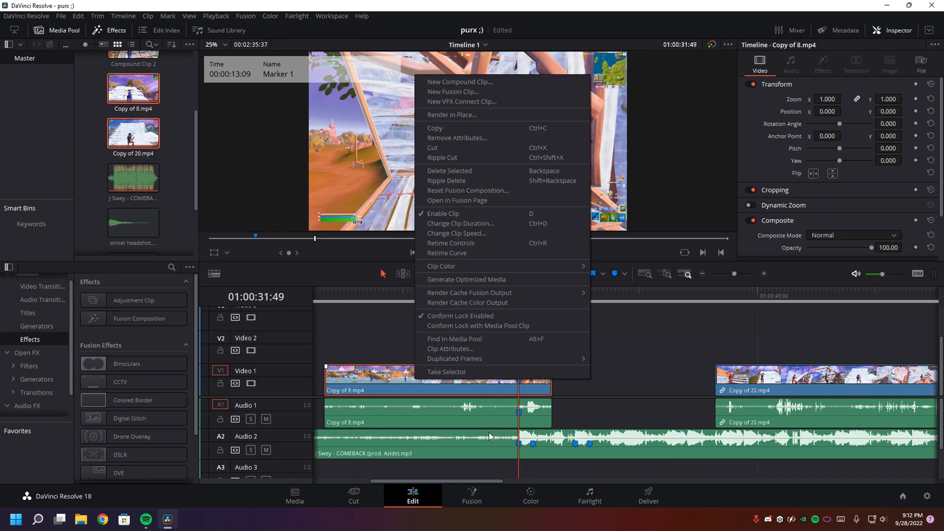
{"action": "left_click", "coordinate": [456, 395]}
{"action": "right_click", "coordinate": [463, 388]}
{"action": "left_click", "coordinate": [512, 315]}
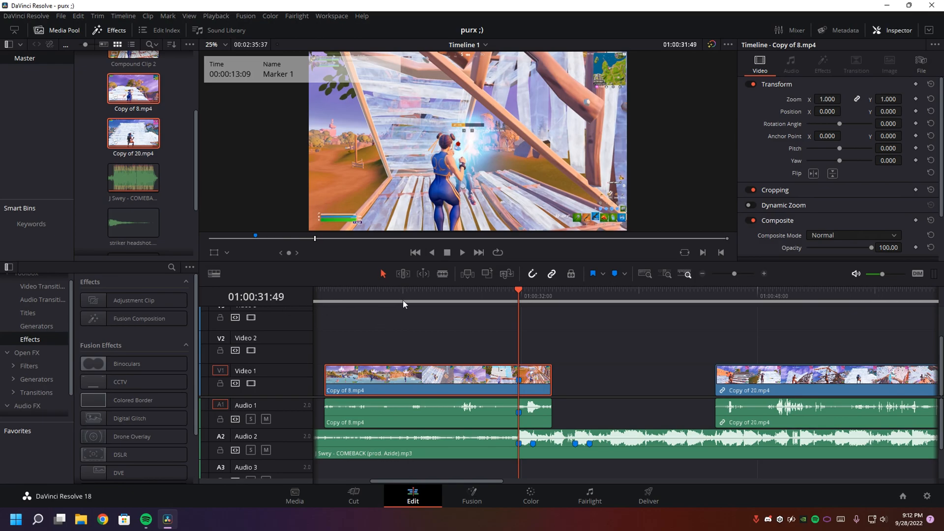
- Split the Copy of 8.mp4 video clip at 01:00:31:26, shortly before its marker
{"action": "key", "text": "Left"}
{"action": "key", "text": "Left"}
{"action": "key", "text": "Left"}
{"action": "key", "text": "Left"}
{"action": "key", "text": "Left"}
{"action": "key", "text": "Left"}
{"action": "key", "text": "Left"}
{"action": "key", "text": "Left"}
{"action": "key", "text": "Left"}
{"action": "key", "text": "Left"}
{"action": "key", "text": "Left"}
{"action": "key", "text": "Left"}
{"action": "key", "text": "Left"}
{"action": "key", "text": "Left"}
{"action": "key", "text": "Left"}
{"action": "key", "text": "Left"}
{"action": "key", "text": "Left"}
{"action": "key", "text": "Left"}
{"action": "key", "text": "Left"}
{"action": "key", "text": "Left"}
{"action": "key", "text": "Left"}
{"action": "key", "text": "Left"}
{"action": "key", "text": "Left"}
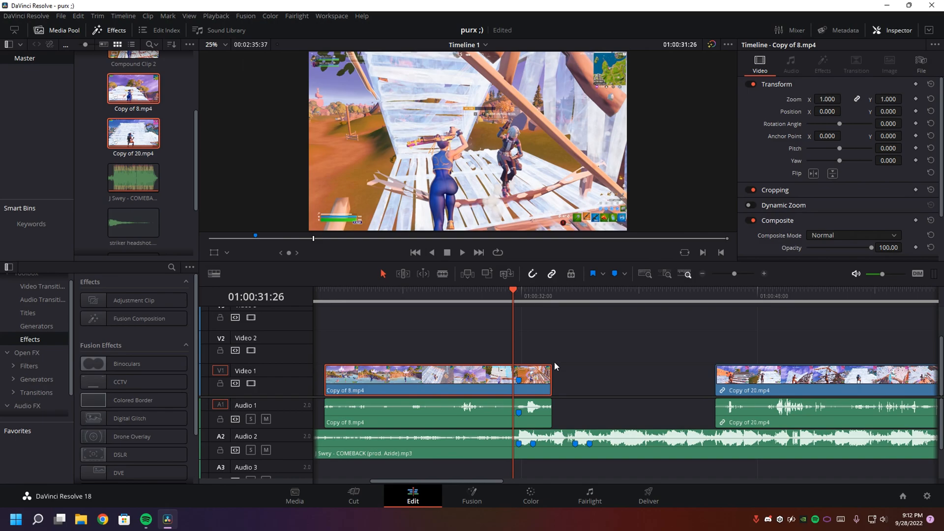
{"action": "key", "text": "ctrl+b"}
- Turn the second video piece of Copy of 8.mp4 into a new compound clip, with the playhead at 01:00:31:49
{"action": "left_click", "coordinate": [519, 294]}
{"action": "left_click", "coordinate": [543, 378]}
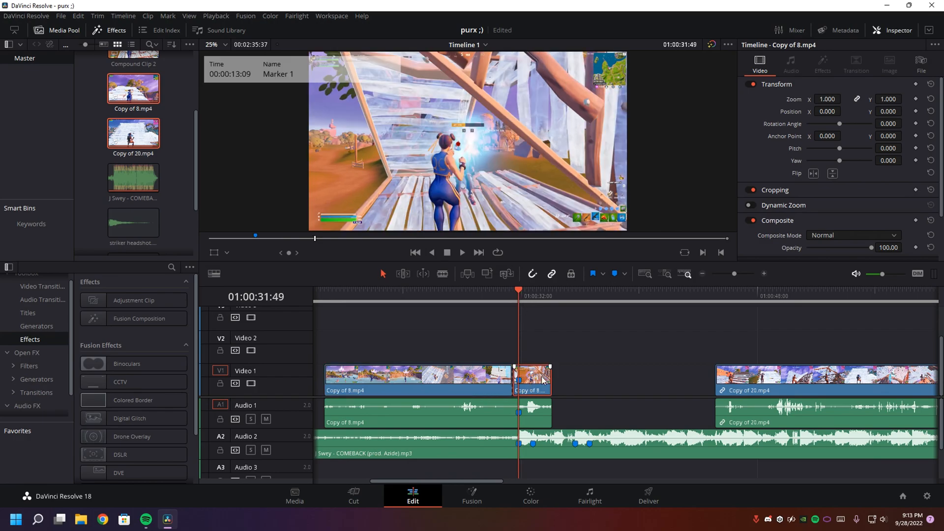
{"action": "left_click", "coordinate": [764, 273]}
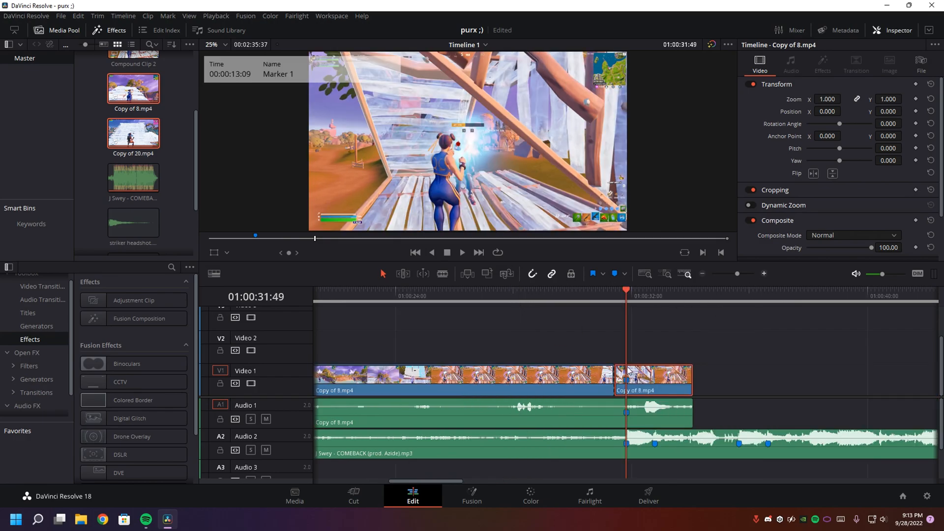
{"action": "right_click", "coordinate": [652, 379]}
{"action": "right_click", "coordinate": [664, 384]}
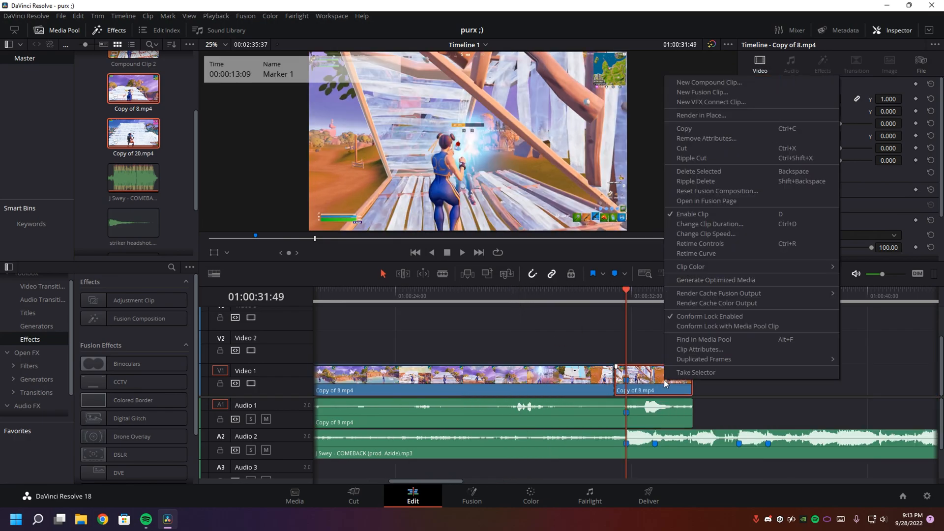
{"action": "left_click", "coordinate": [709, 84]}
{"action": "left_click", "coordinate": [545, 290]}
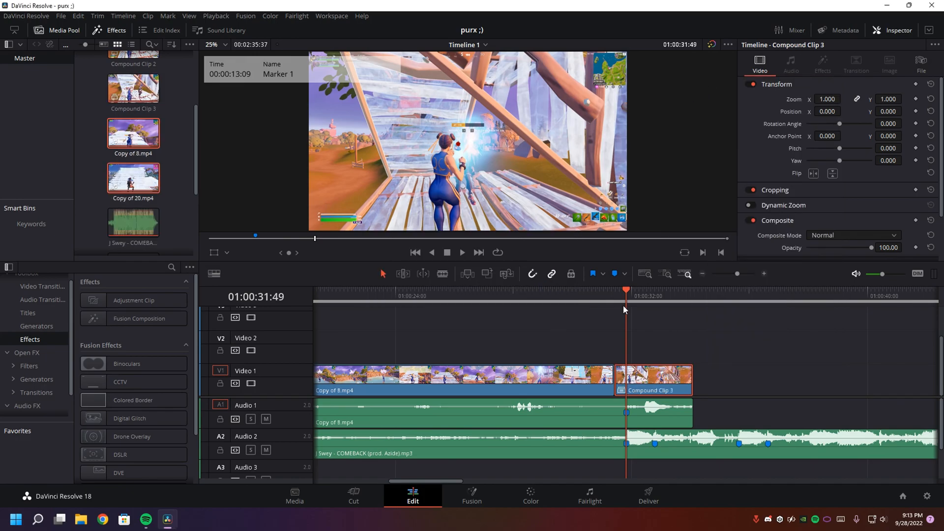
- Open the compound clip in the Fusion page and bring up the [NIKTO] EDIT LIKE PURX preset folder over it
{"action": "left_click", "coordinate": [459, 494]}
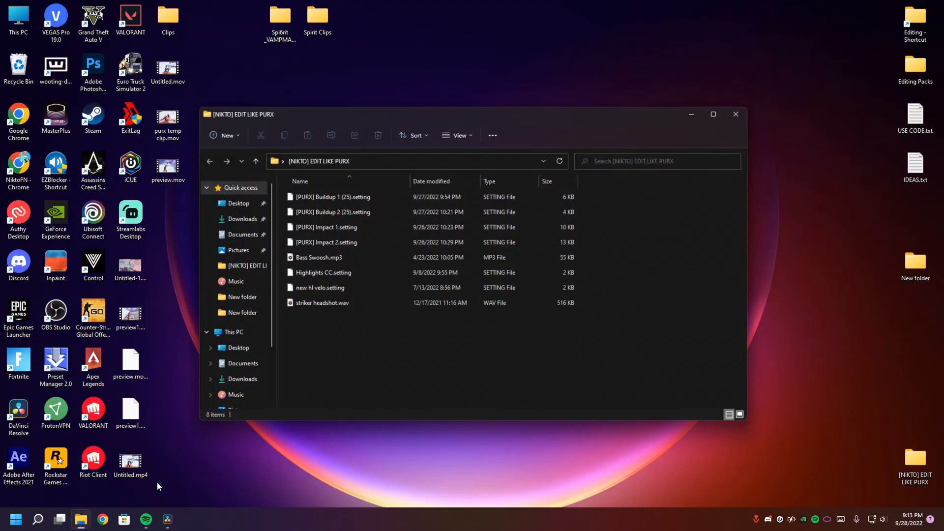
{"action": "left_click", "coordinate": [167, 519]}
{"action": "left_click", "coordinate": [82, 519]}
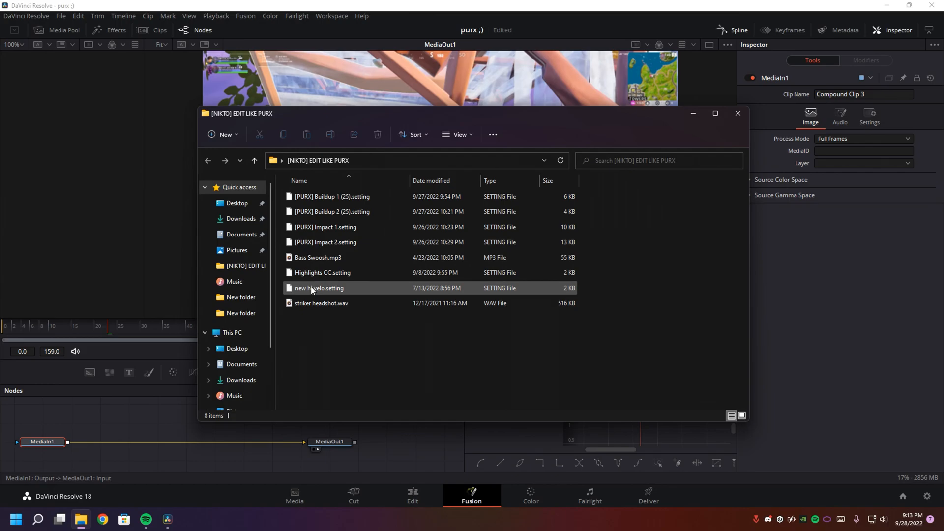
- Insert the new hl velo.setting preset between MediaIn1 and MediaOut1 and play the composition from its start
{"action": "left_click_drag", "start_coordinate": [320, 287], "coordinate": [158, 441]}
{"action": "left_click", "coordinate": [351, 4]}
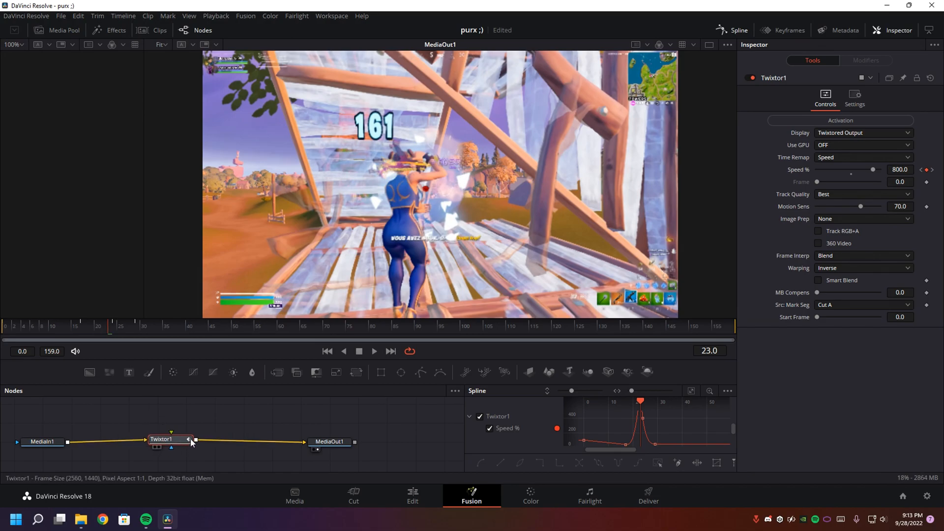
{"action": "left_click_drag", "start_coordinate": [84, 328], "coordinate": [3, 327]}
{"action": "left_click", "coordinate": [210, 19]}
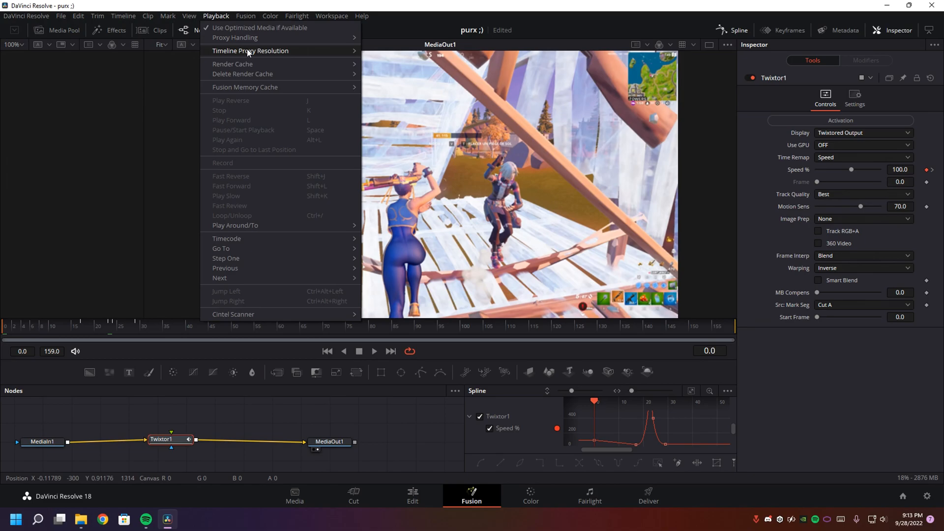
{"action": "left_click", "coordinate": [246, 5]}
{"action": "key", "text": "space"}
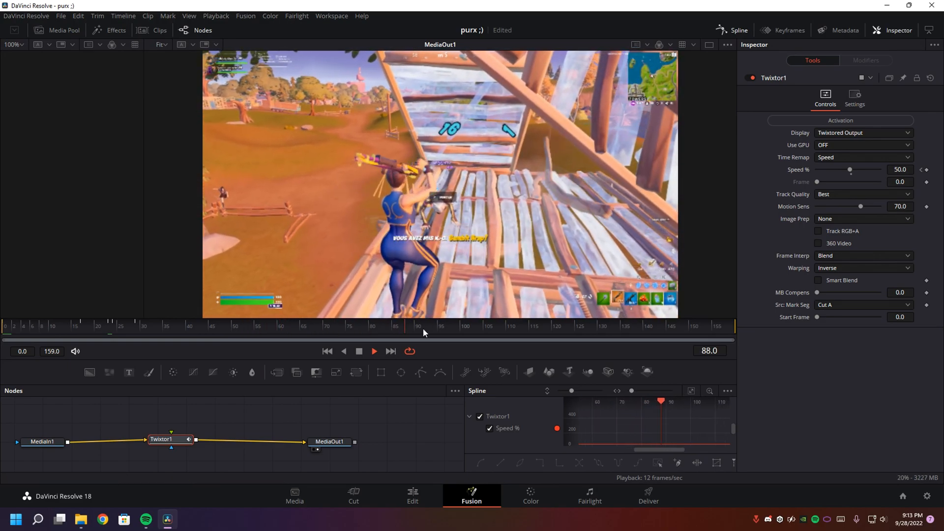
{"action": "left_click_drag", "start_coordinate": [376, 324], "coordinate": [6, 350]}
{"action": "key", "text": "space"}
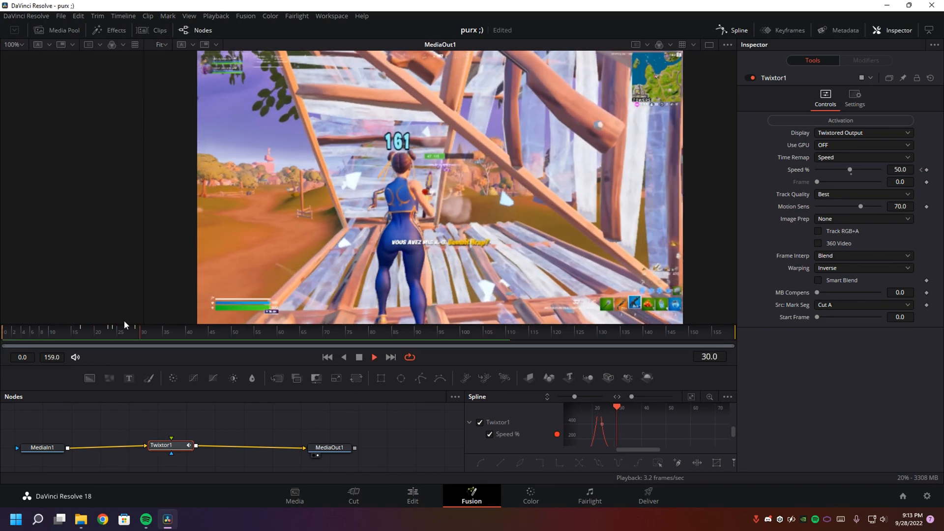
- Trim the ends of Compound Clip 3 and the Copy of 8.mp4 audio to the second music marker and save the project
{"action": "left_click", "coordinate": [413, 494]}
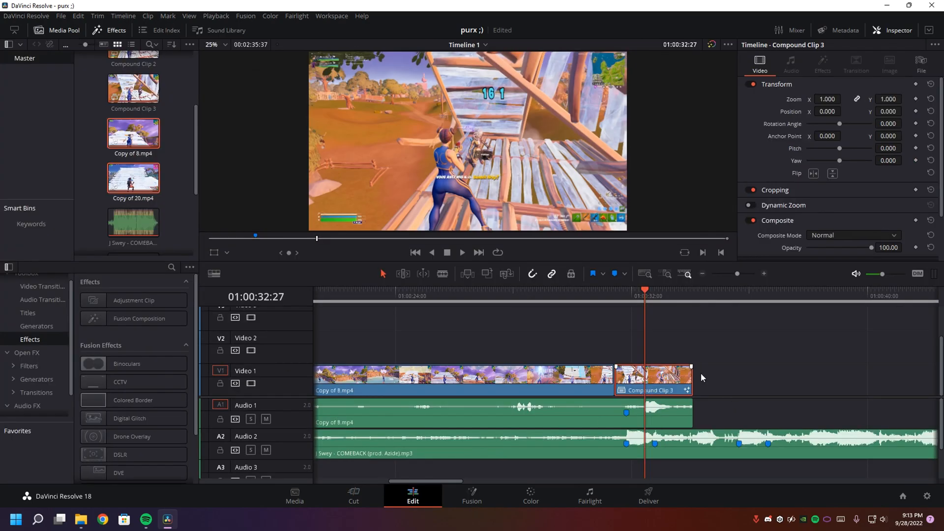
{"action": "left_click_drag", "start_coordinate": [694, 380], "coordinate": [654, 381]}
{"action": "left_click_drag", "start_coordinate": [655, 417], "coordinate": [655, 416]}
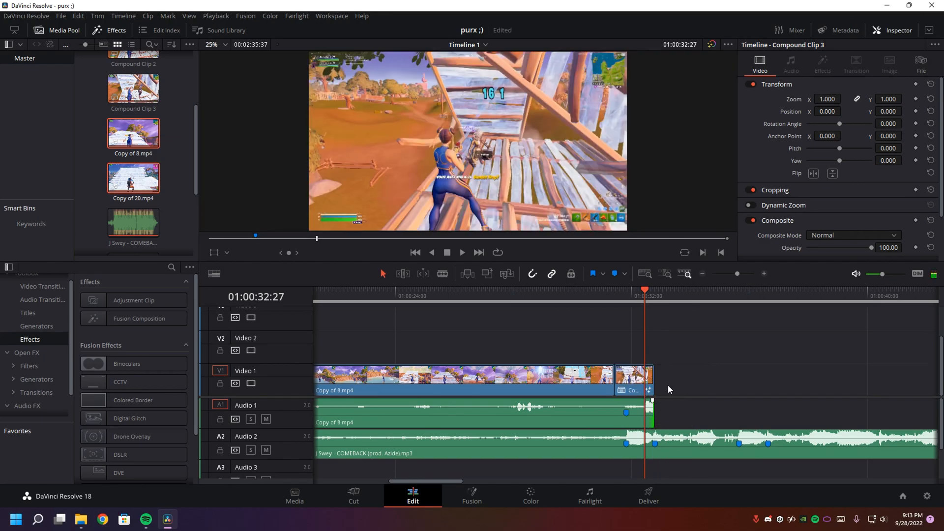
{"action": "left_click", "coordinate": [668, 384]}
{"action": "key", "text": "ctrl+s"}
- Fade out the end of the Copy of 8.mp4 audio starting at its marker and place the playhead at 01:00:31:49
{"action": "left_click", "coordinate": [764, 273]}
{"action": "left_click_drag", "start_coordinate": [644, 401], "coordinate": [589, 401]}
{"action": "left_click", "coordinate": [567, 298]}
{"action": "key", "text": "shift+Down"}
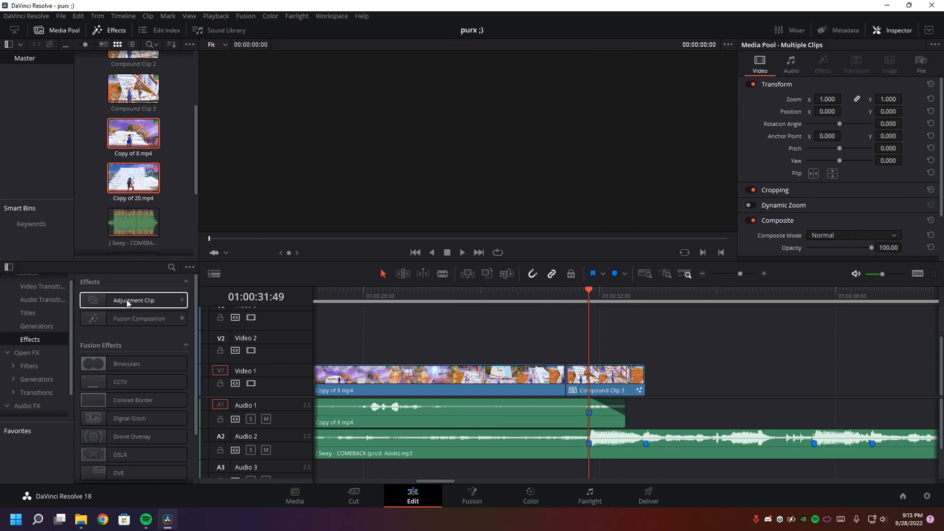
{"action": "left_click", "coordinate": [121, 30]}
{"action": "left_click", "coordinate": [122, 30]}
{"action": "left_click", "coordinate": [98, 32]}
{"action": "left_click", "coordinate": [124, 31]}
{"action": "left_click", "coordinate": [124, 31]}
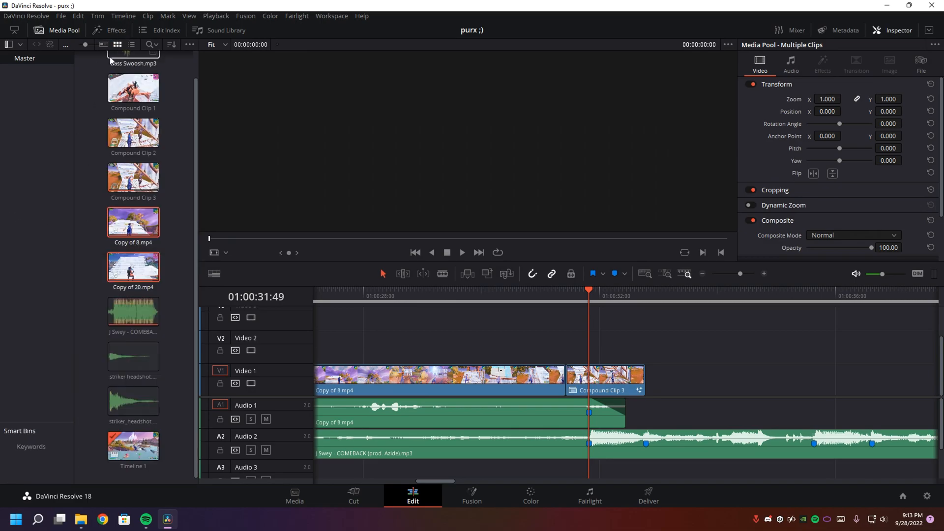
{"action": "left_click", "coordinate": [109, 30]}
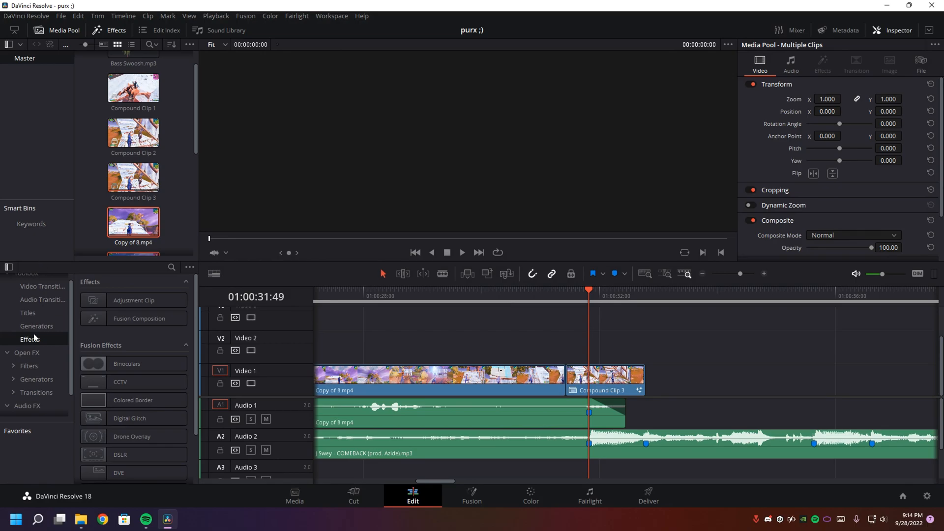
{"action": "scroll", "coordinate": [38, 327], "scroll_direction": "up", "scroll_amount": 1}
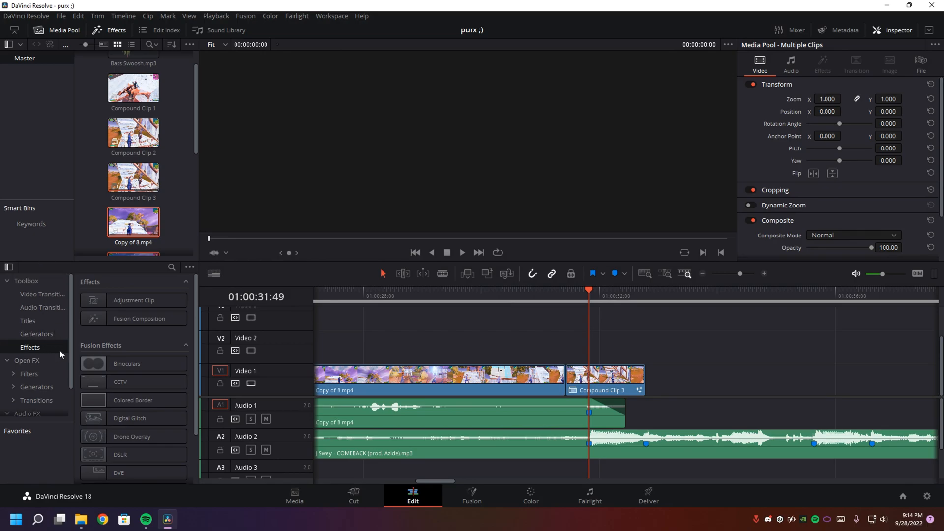
- Add an adjustment clip on Video 2 from 01:00:31:49 and cut off everything after 01:00:32:47, where the compound clip ends
{"action": "left_click_drag", "start_coordinate": [133, 301], "coordinate": [592, 339]}
{"action": "left_click_drag", "start_coordinate": [612, 298], "coordinate": [648, 297]}
{"action": "left_click", "coordinate": [662, 350]}
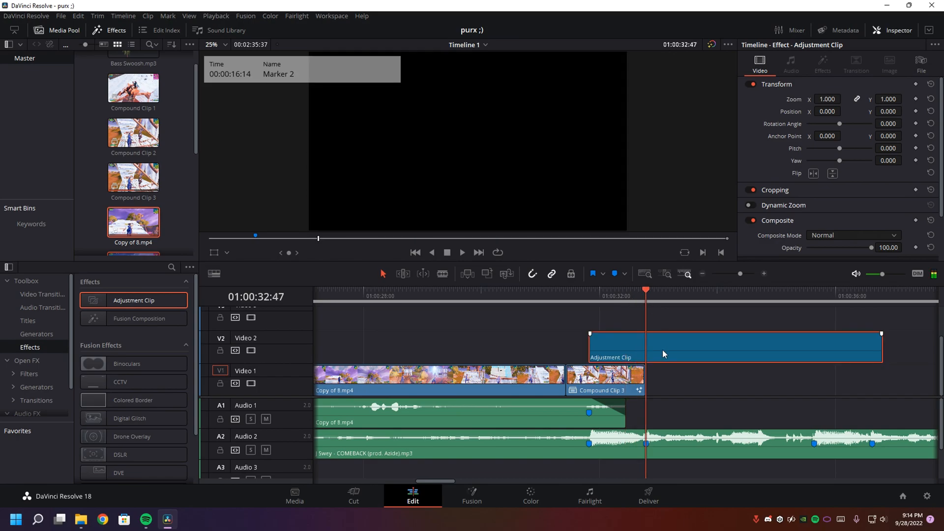
{"action": "key", "text": "ctrl+b"}
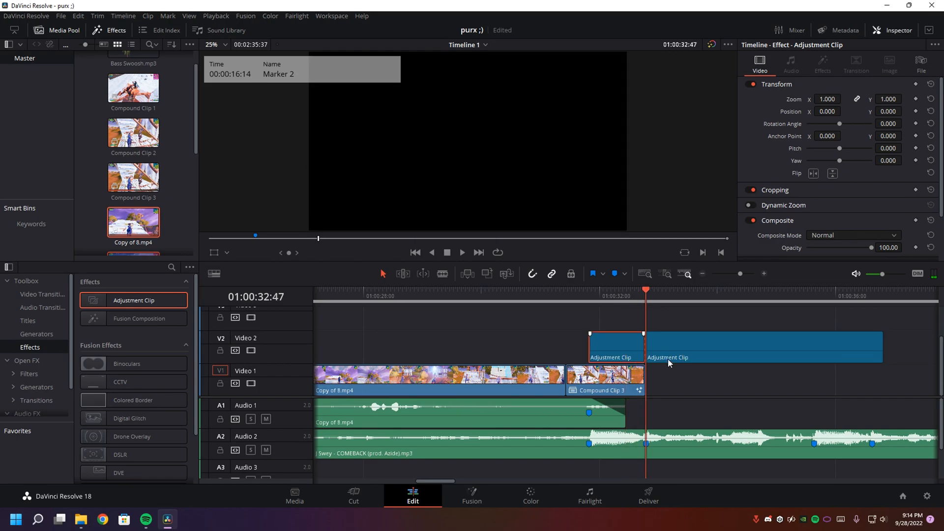
{"action": "left_click", "coordinate": [674, 354]}
{"action": "key", "text": "Delete"}
- Open the adjustment clip in the Fusion page and bring up the [NIKTO] EDIT LIKE PURX preset folder
{"action": "left_click", "coordinate": [615, 296]}
{"action": "left_click", "coordinate": [632, 345]}
{"action": "key", "text": "Left"}
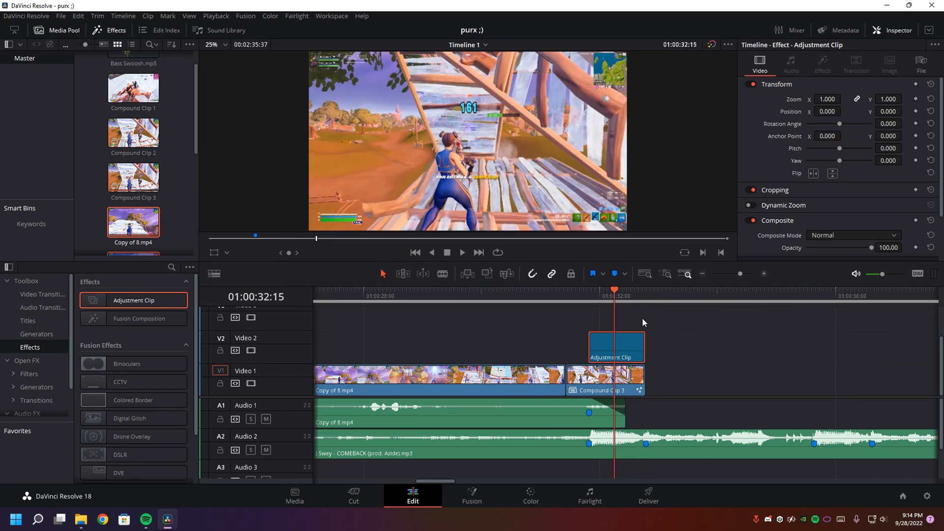
{"action": "left_click", "coordinate": [472, 494]}
{"action": "left_click", "coordinate": [82, 519]}
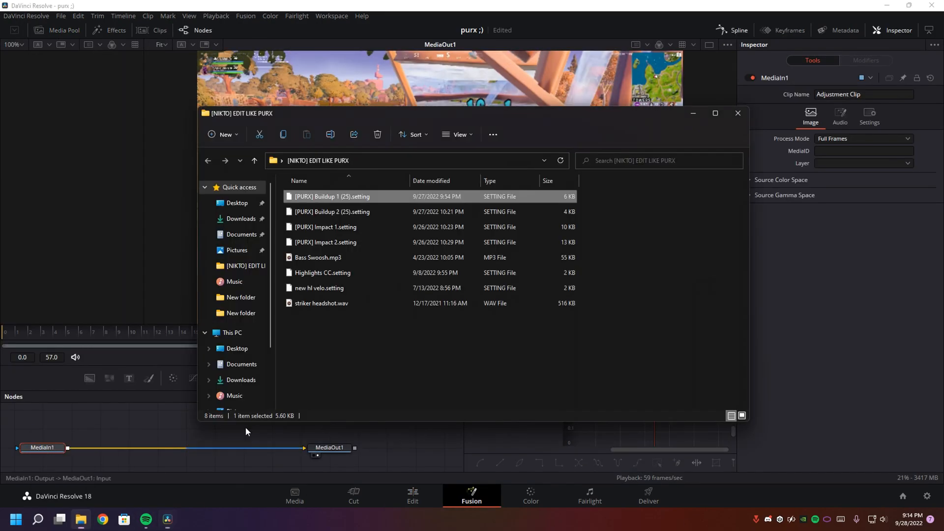
{"action": "left_click", "coordinate": [291, 315]}
- Add the [PURX] Impact 1.setting nodes, connect them between MediaIn1 and MediaOut1, and play the effect from the start
{"action": "left_click_drag", "start_coordinate": [334, 227], "coordinate": [121, 421]}
{"action": "left_click_drag", "start_coordinate": [221, 449], "coordinate": [96, 422]}
{"action": "left_click_drag", "start_coordinate": [259, 421], "coordinate": [304, 449]}
{"action": "left_click_drag", "start_coordinate": [164, 337], "coordinate": [2, 341]}
{"action": "left_click", "coordinate": [373, 358]}
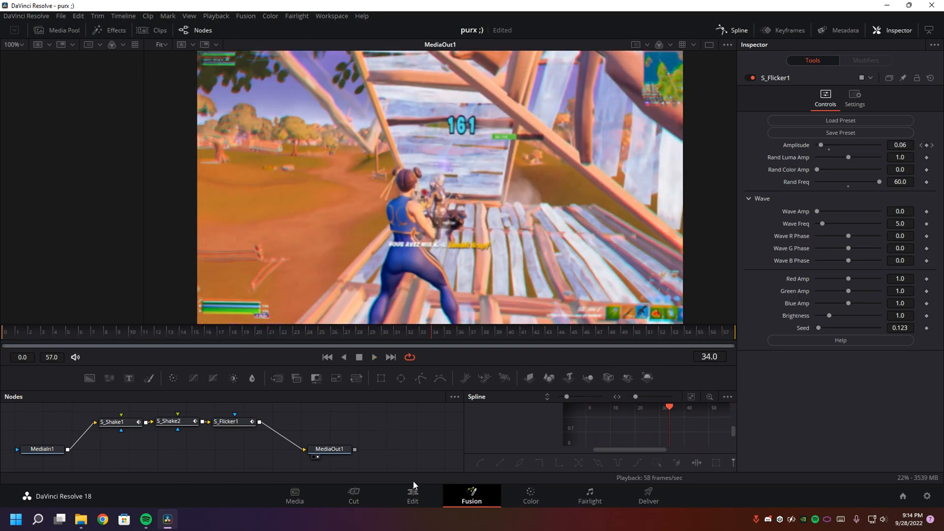
- Back on the Edit page, place a new adjustment clip on the track above Video 2, starting at 01:00:31:24 near Compound Clip 3's start
{"action": "left_click", "coordinate": [412, 495]}
{"action": "left_click", "coordinate": [626, 318]}
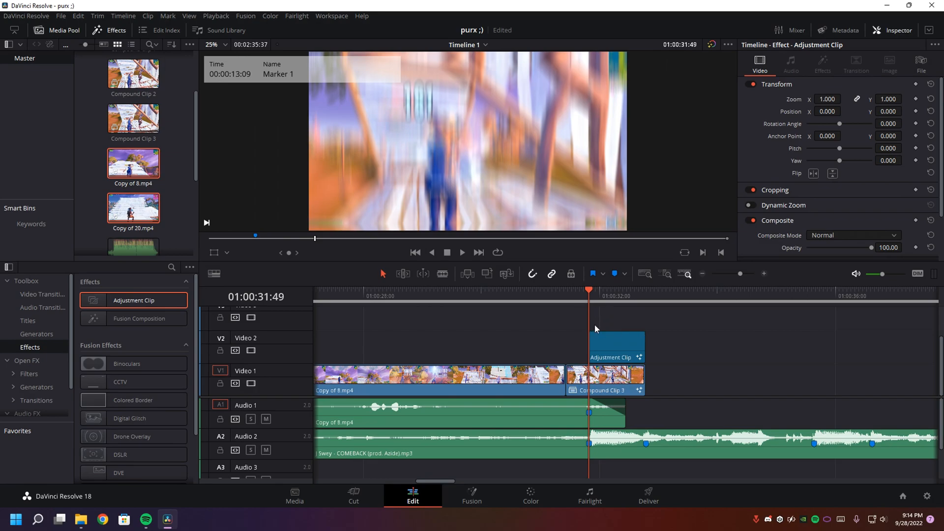
{"action": "key", "text": "Left"}
{"action": "key", "text": "Left"}
{"action": "key", "text": "Left"}
{"action": "key", "text": "Left"}
{"action": "key", "text": "Left"}
{"action": "key", "text": "Left"}
{"action": "key", "text": "Left"}
{"action": "key", "text": "Left"}
{"action": "key", "text": "Left"}
{"action": "key", "text": "Left"}
{"action": "key", "text": "Left"}
{"action": "key", "text": "Left"}
{"action": "key", "text": "Left"}
{"action": "key", "text": "Left"}
{"action": "key", "text": "Left"}
{"action": "key", "text": "Left"}
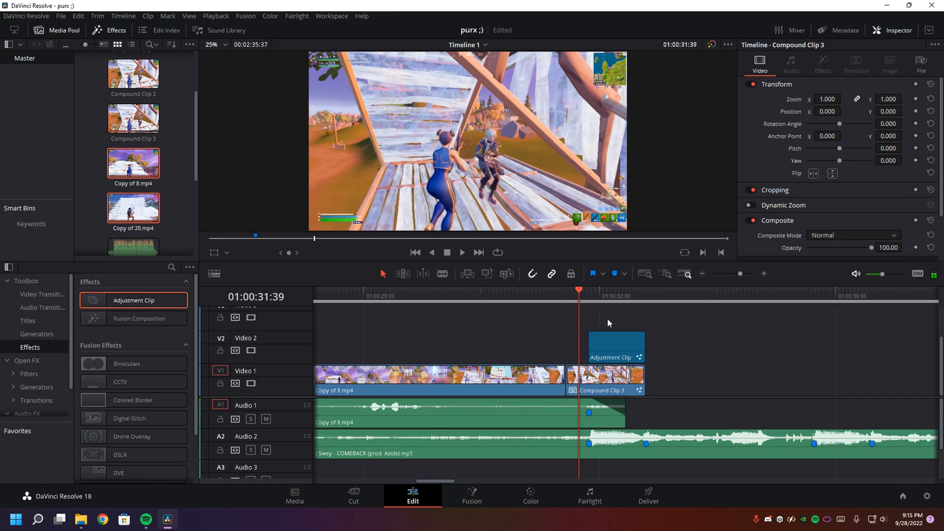
{"action": "key", "text": "Left"}
{"action": "key", "text": "Left"}
{"action": "key", "text": "Left"}
{"action": "key", "text": "Left"}
{"action": "key", "text": "Left"}
{"action": "key", "text": "Left"}
{"action": "key", "text": "Left"}
{"action": "key", "text": "Left"}
{"action": "key", "text": "Left"}
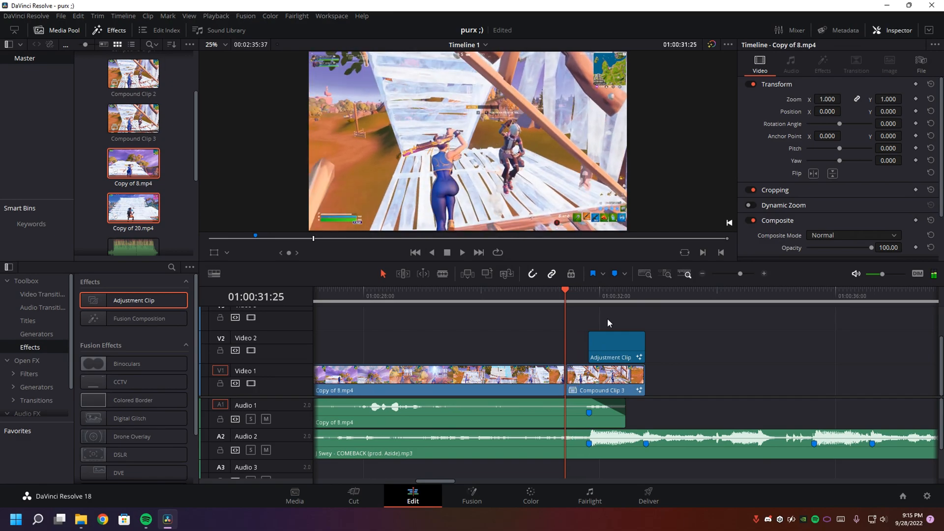
{"action": "left_click_drag", "start_coordinate": [131, 299], "coordinate": [565, 315]}
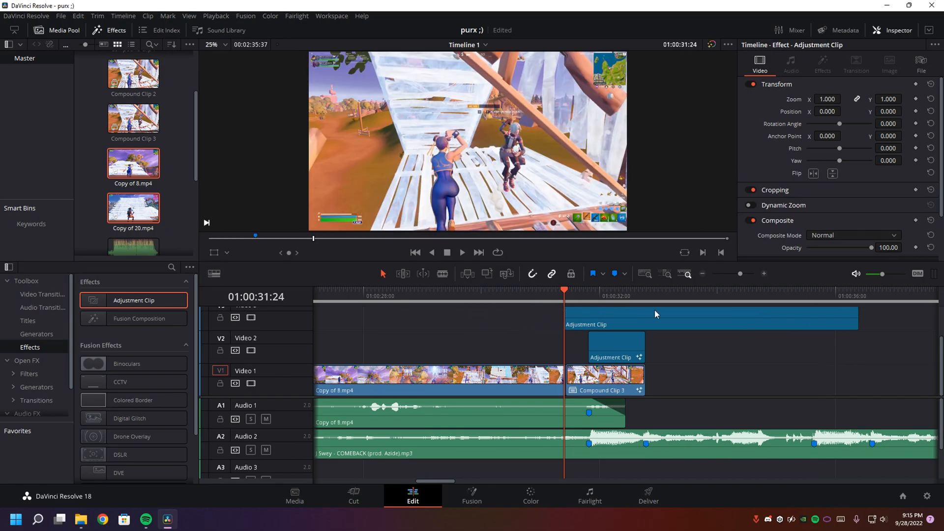
- Trim the new adjustment clip to end at the first music marker and move it onto Video 2, directly before the existing one
{"action": "left_click_drag", "start_coordinate": [854, 314], "coordinate": [587, 315]}
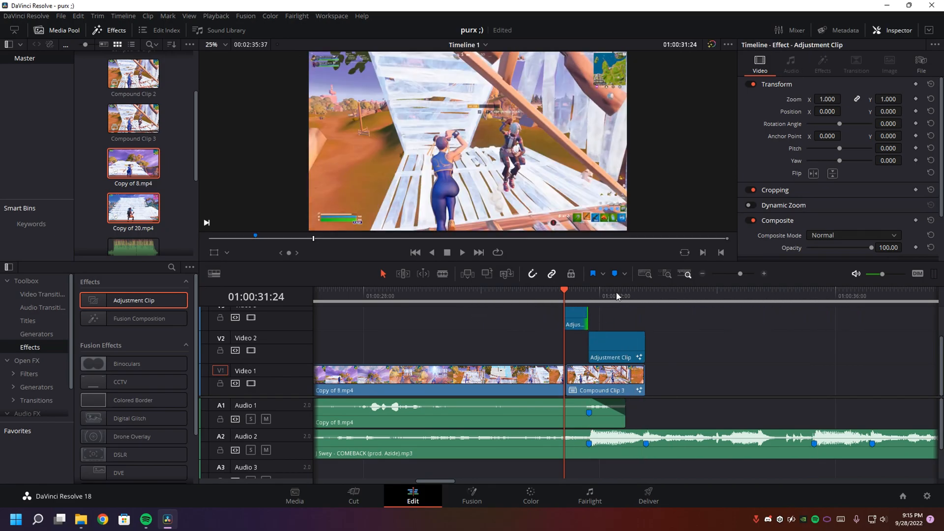
{"action": "left_click", "coordinate": [591, 298]}
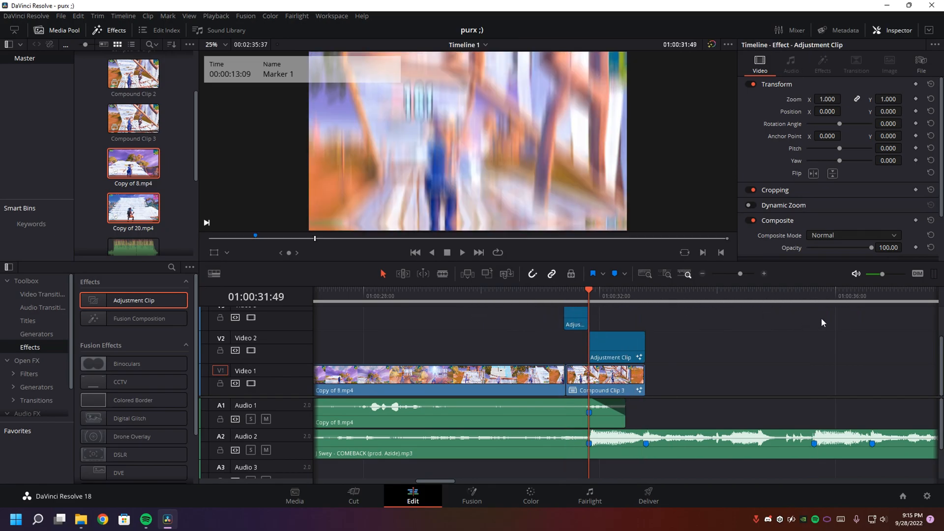
{"action": "left_click_drag", "start_coordinate": [576, 317], "coordinate": [572, 345]}
- Open the short adjustment clip before the first music marker in the Fusion page and bring up the preset folder
{"action": "left_click", "coordinate": [564, 295]}
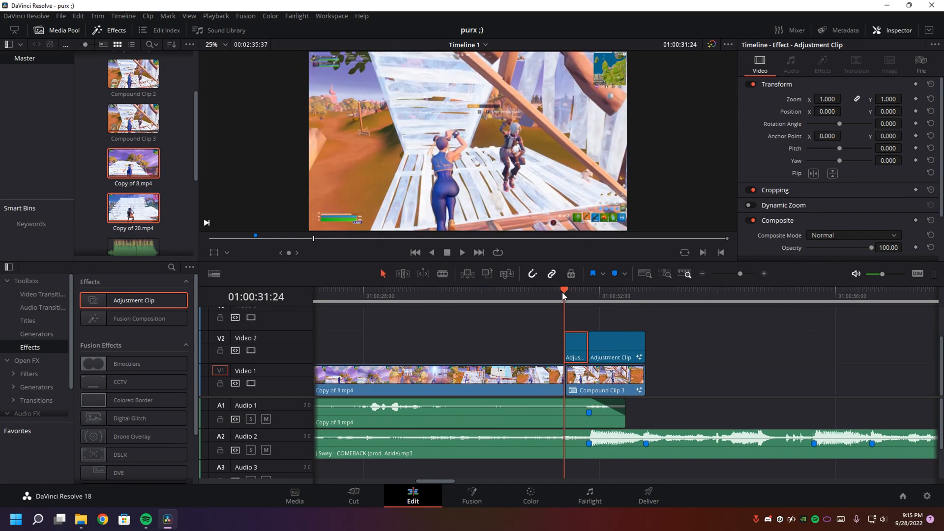
{"action": "key", "text": "Right"}
{"action": "key", "text": "Right"}
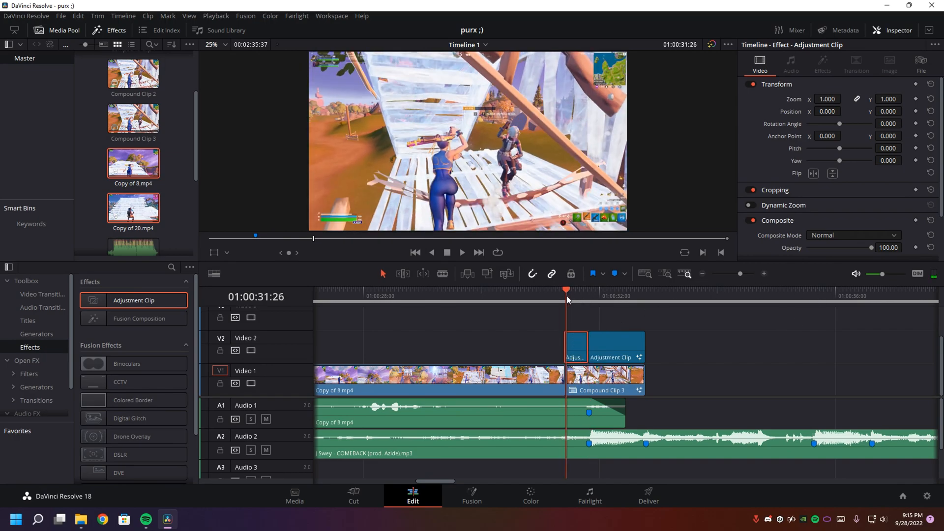
{"action": "left_click", "coordinate": [575, 295]}
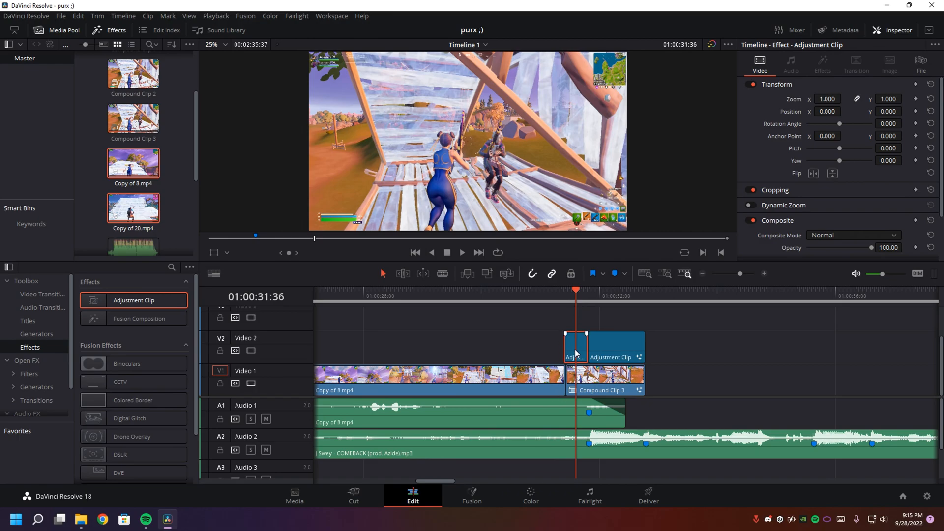
{"action": "right_click", "coordinate": [576, 353]}
{"action": "left_click", "coordinate": [610, 464]}
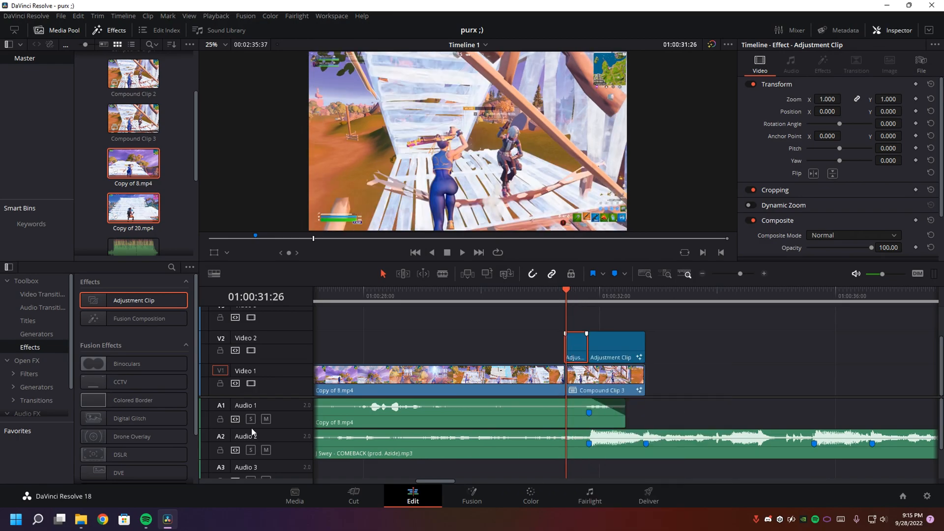
{"action": "left_click", "coordinate": [83, 524]}
- Add the [PURX] Buildup 1 (25).setting nodes, connect them between MediaIn1 and MediaOut1, and play the effect
{"action": "left_click_drag", "start_coordinate": [339, 198], "coordinate": [143, 436]}
{"action": "left_click", "coordinate": [182, 290]}
{"action": "left_click_drag", "start_coordinate": [248, 436], "coordinate": [305, 448]}
{"action": "left_click", "coordinate": [350, 426]}
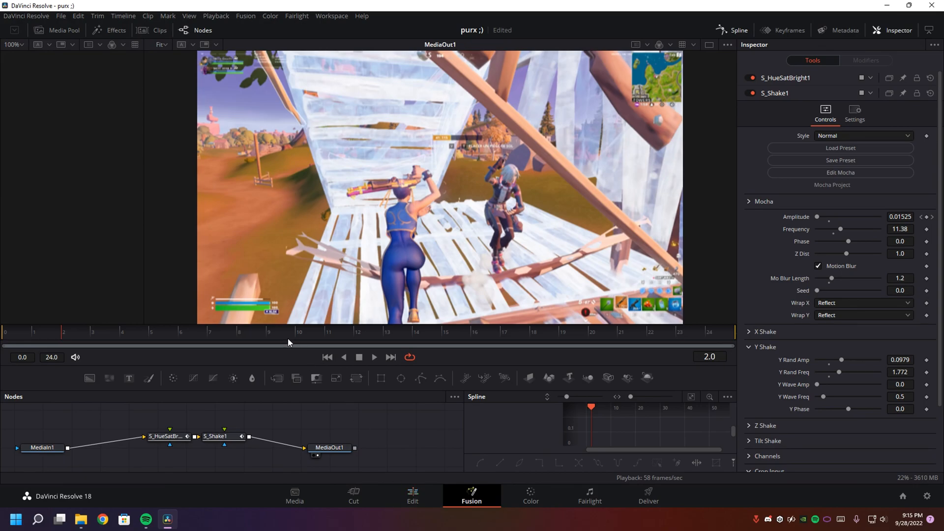
{"action": "left_click_drag", "start_coordinate": [290, 338], "coordinate": [37, 346]}
{"action": "left_click", "coordinate": [374, 358]}
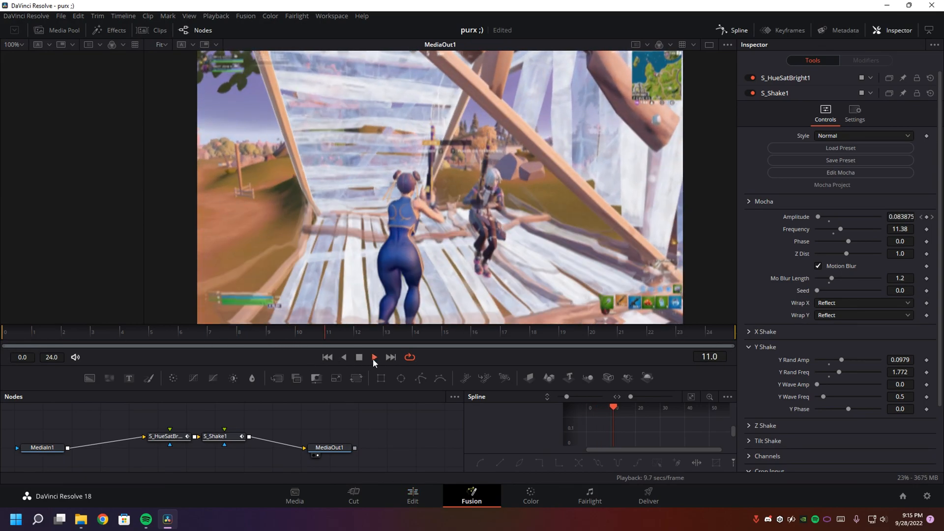
- Return to the Edit page and move the Copy of 20.mp4 clip earlier so it starts at the fourth music marker
{"action": "key", "text": "shift+4"}
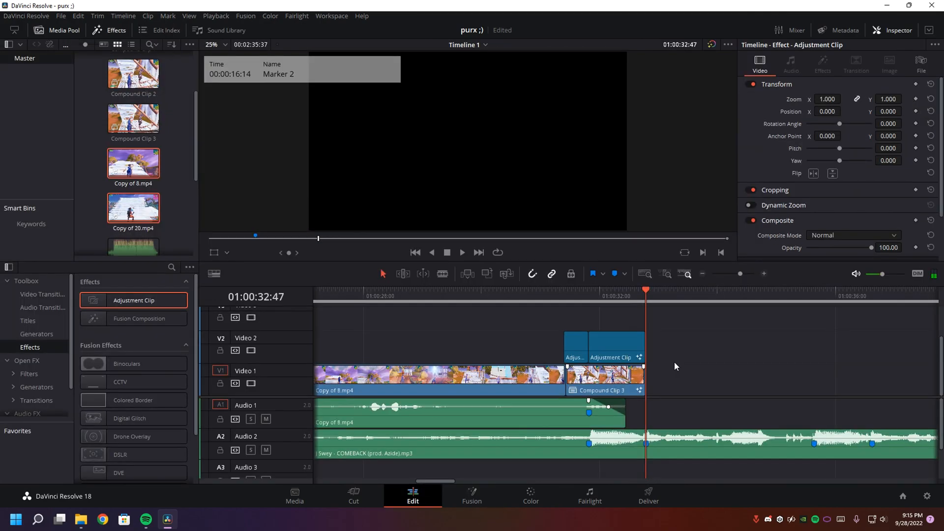
{"action": "scroll", "coordinate": [674, 361], "scroll_direction": "right", "scroll_amount": 5}
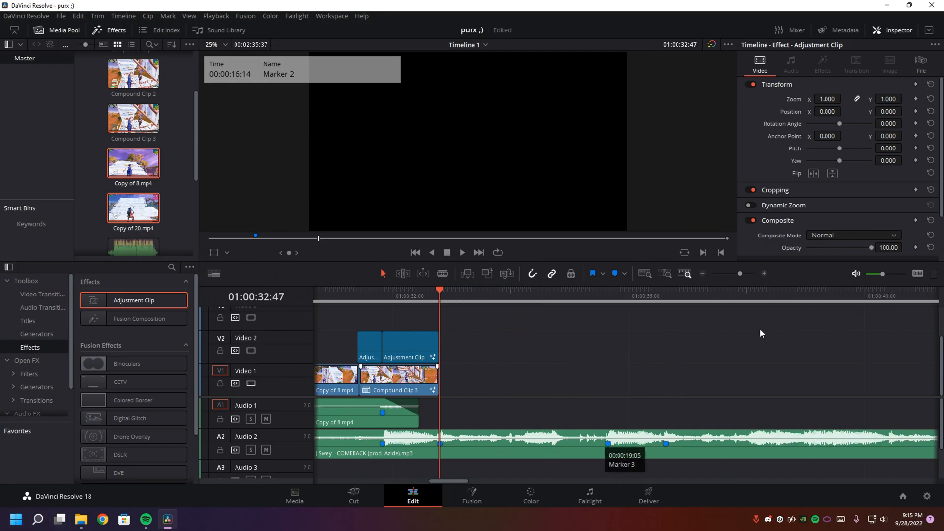
{"action": "left_click", "coordinate": [701, 273]}
{"action": "left_click", "coordinate": [701, 274]}
{"action": "left_click_drag", "start_coordinate": [876, 387], "coordinate": [748, 388]}
- Mark the shot in Copy of 20.mp4 at 01:00:49:12, then trim and shift the clip to align the shot with the third music marker
{"action": "scroll", "coordinate": [708, 298], "scroll_direction": "right", "scroll_amount": 3}
{"action": "left_click_drag", "start_coordinate": [708, 298], "coordinate": [767, 294]}
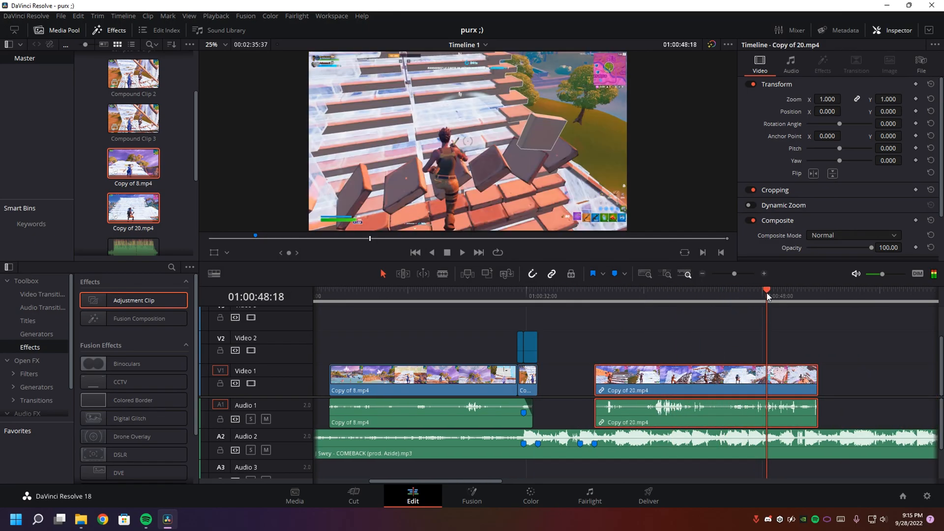
{"action": "key", "text": "space"}
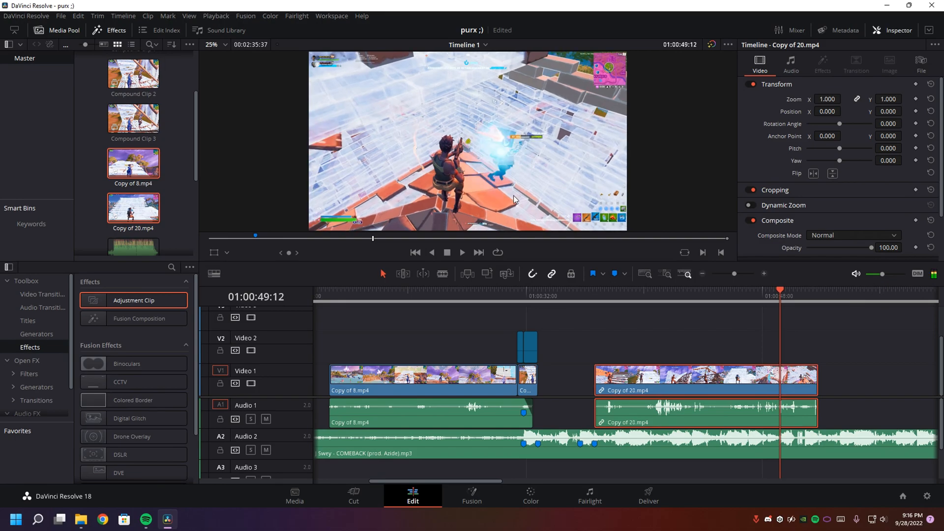
{"action": "mouse_move", "coordinate": [596, 379]}
{"action": "left_mouse_down"}
{"action": "mouse_move", "coordinate": [761, 379]}
{"action": "mouse_move", "coordinate": [628, 399]}
{"action": "mouse_move", "coordinate": [593, 398]}
{"action": "mouse_move", "coordinate": [543, 378]}
{"action": "left_mouse_up"}
{"action": "left_click", "coordinate": [765, 274]}
- Unlink the audio of Copy of 20.mp4 from its video and select only the video clip
{"action": "left_click", "coordinate": [575, 301]}
{"action": "right_click", "coordinate": [598, 410]}
{"action": "left_click", "coordinate": [634, 403]}
{"action": "left_click", "coordinate": [653, 379]}
- Split the Copy of 20.mp4 video clip at 01:00:35:15, 23 frames before its shot marker, and select the part after the cut
{"action": "left_click_drag", "start_coordinate": [605, 301], "coordinate": [629, 298]}
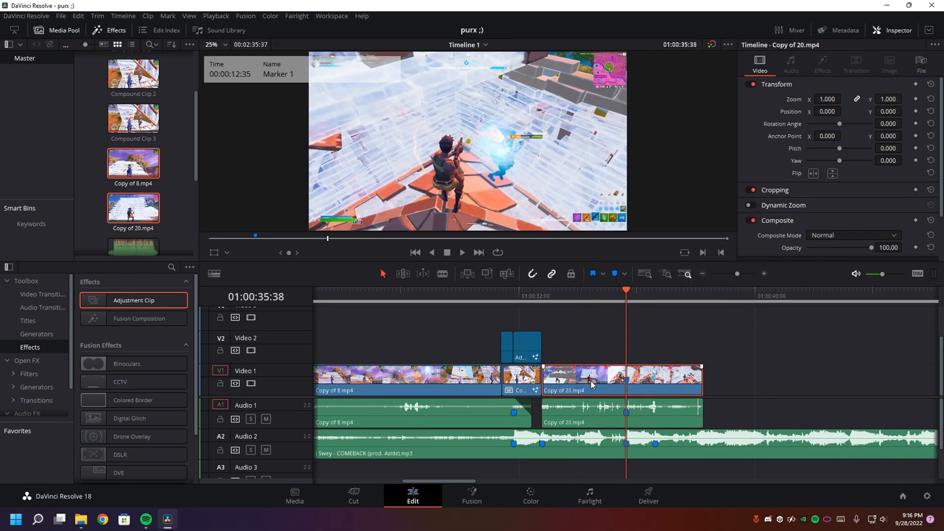
{"action": "key", "text": "Left"}
{"action": "key", "text": "Left"}
{"action": "key", "text": "Left"}
{"action": "key", "text": "Left"}
{"action": "key", "text": "Left"}
{"action": "key", "text": "Left"}
{"action": "key", "text": "Left"}
{"action": "key", "text": "Left"}
{"action": "key", "text": "Left"}
{"action": "key", "text": "Left"}
{"action": "key", "text": "Left"}
{"action": "key", "text": "Left"}
{"action": "key", "text": "Left"}
{"action": "key", "text": "Left"}
{"action": "key", "text": "Left"}
{"action": "key", "text": "Left"}
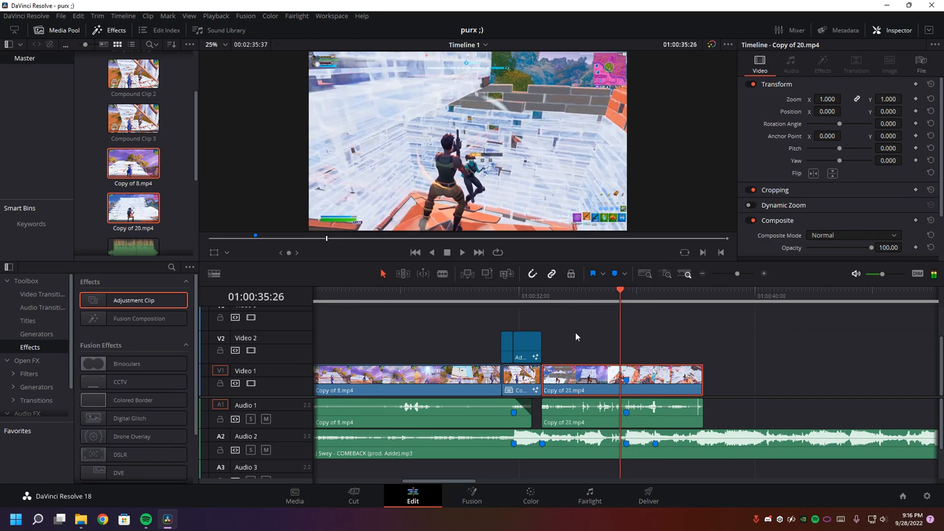
{"action": "key", "text": "Left"}
{"action": "key", "text": "Left"}
{"action": "key", "text": "Left"}
{"action": "key", "text": "Left"}
{"action": "key", "text": "Left"}
{"action": "key", "text": "Left"}
{"action": "key", "text": "Left"}
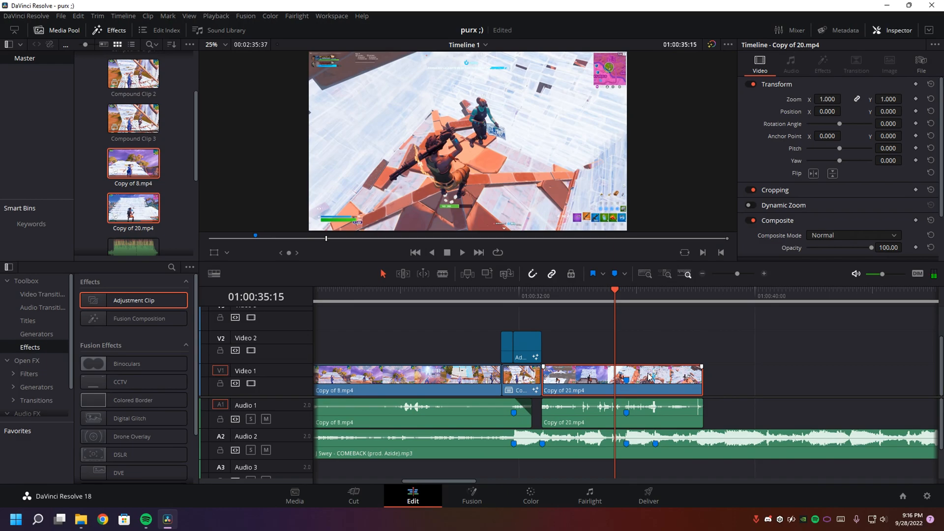
{"action": "left_click", "coordinate": [765, 275]}
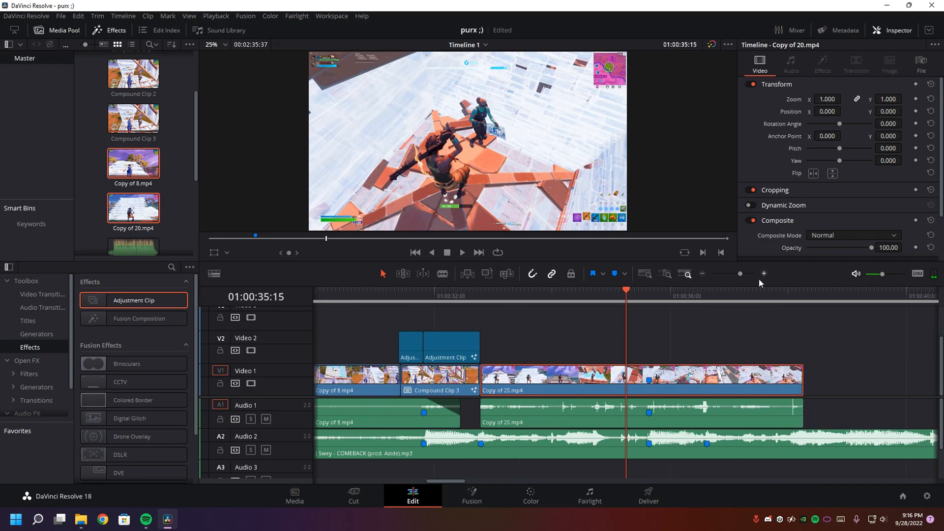
{"action": "right_click", "coordinate": [717, 374]}
{"action": "left_click", "coordinate": [671, 386]}
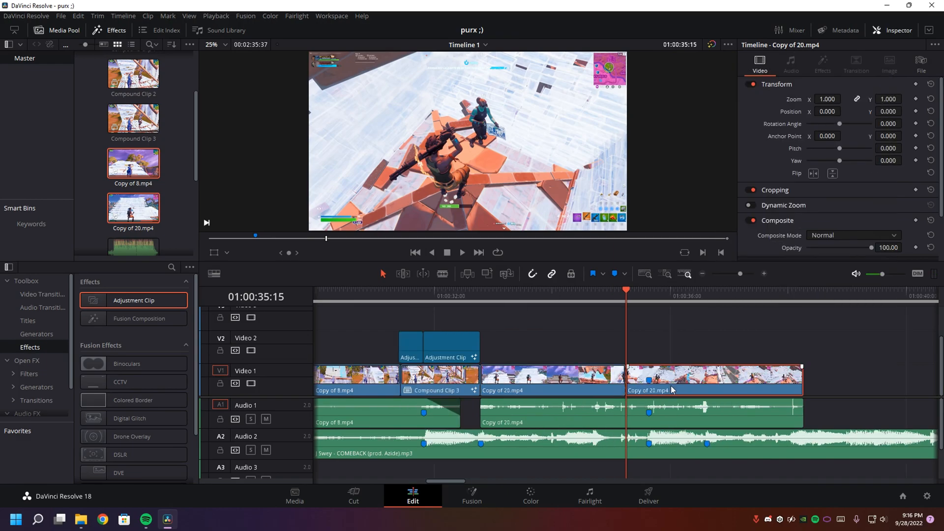
- Turn the later part of Copy of 20.mp4 into a compound clip named Compound Clip 4
{"action": "right_click", "coordinate": [672, 388]}
{"action": "left_click", "coordinate": [750, 90]}
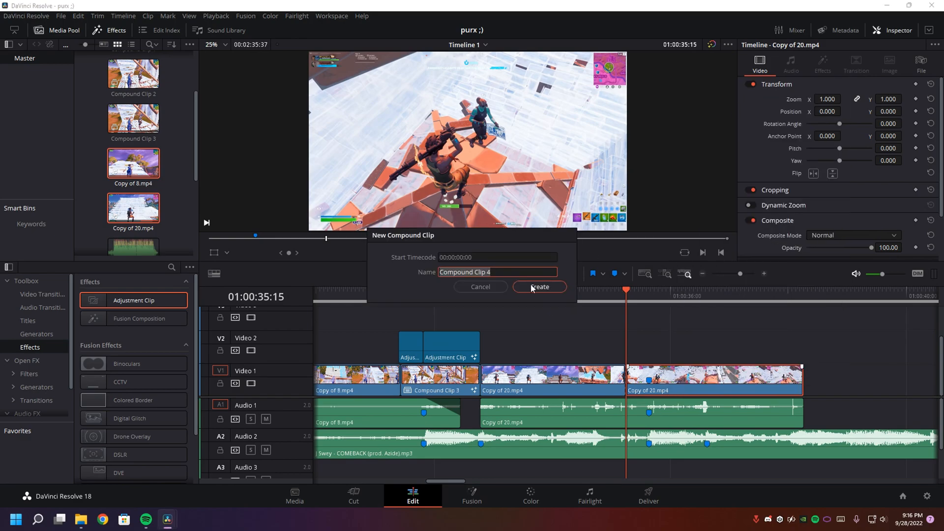
{"action": "left_click", "coordinate": [537, 286]}
- Open Compound Clip 4 in Fusion and insert the new hl velo.setting preset between MediaIn1 and MediaOut1
{"action": "left_click", "coordinate": [650, 292]}
{"action": "right_click", "coordinate": [665, 386]}
{"action": "left_click", "coordinate": [767, 210]}
{"action": "left_click", "coordinate": [81, 520]}
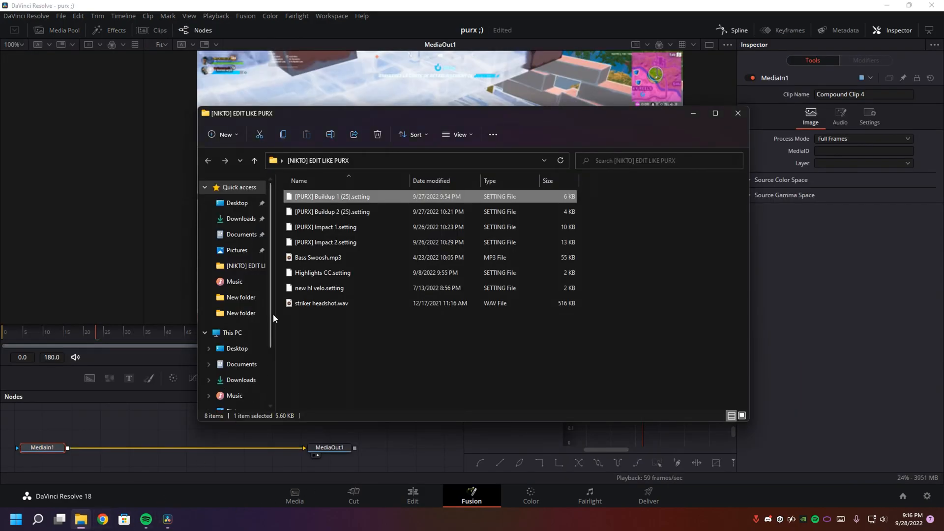
{"action": "left_click_drag", "start_coordinate": [309, 286], "coordinate": [148, 448]}
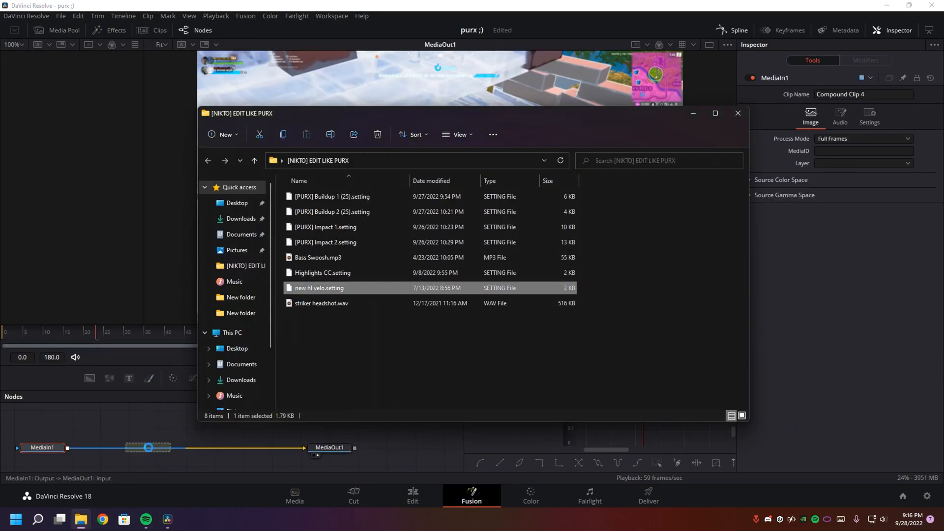
{"action": "left_click", "coordinate": [152, 444]}
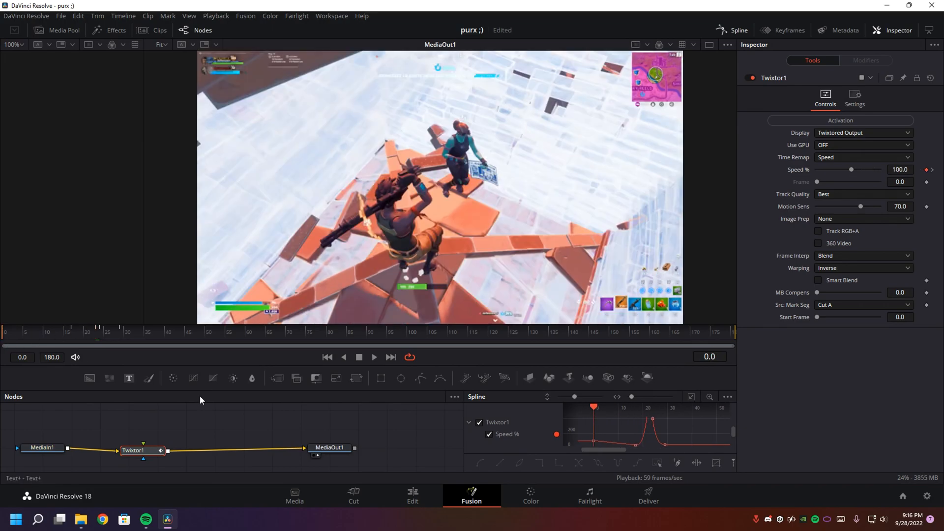
- Return to the Edit page and add an adjustment clip on Video 2 from the 01:00:35:38 marker to the end of Compound Clip 4
{"action": "left_click", "coordinate": [435, 500]}
{"action": "left_click", "coordinate": [650, 290]}
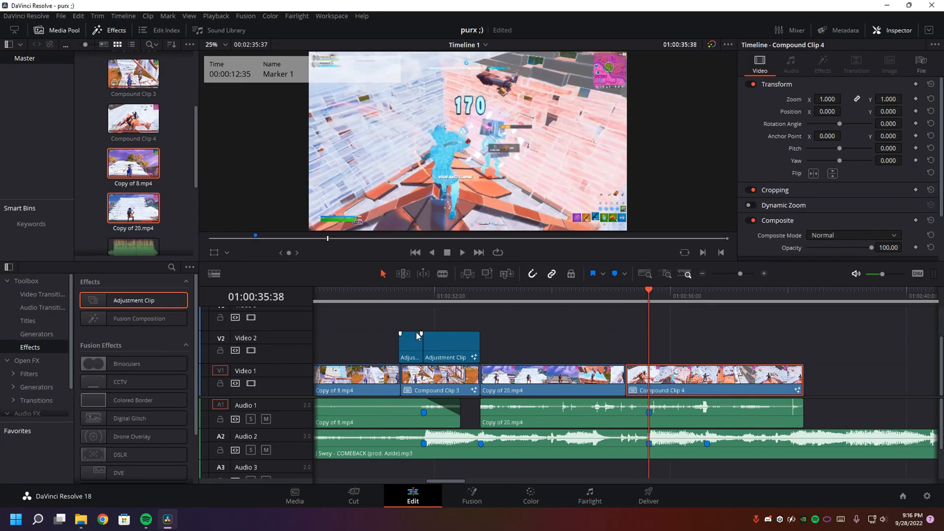
{"action": "left_click_drag", "start_coordinate": [134, 301], "coordinate": [686, 332]}
{"action": "key", "text": "space"}
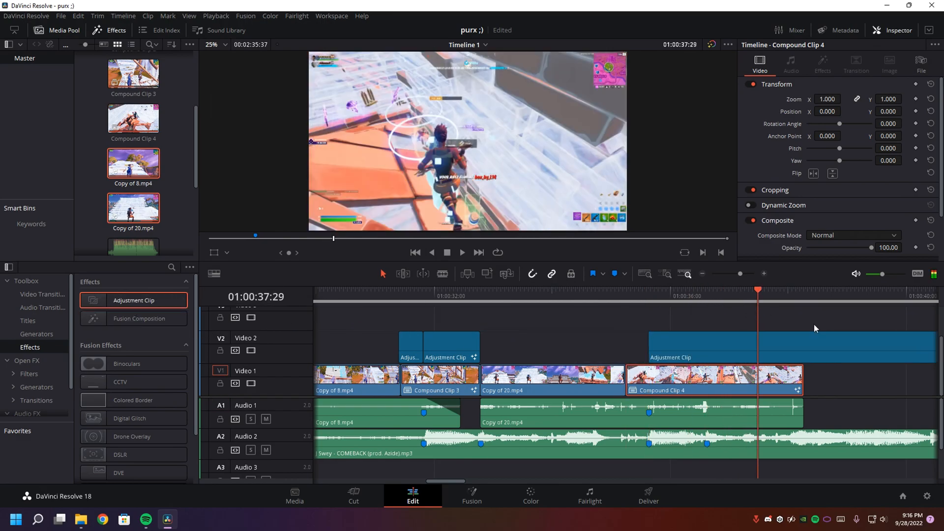
{"action": "key", "text": "Down"}
{"action": "left_click", "coordinate": [822, 352]}
{"action": "key", "text": "ctrl+b"}
{"action": "left_click", "coordinate": [822, 352]}
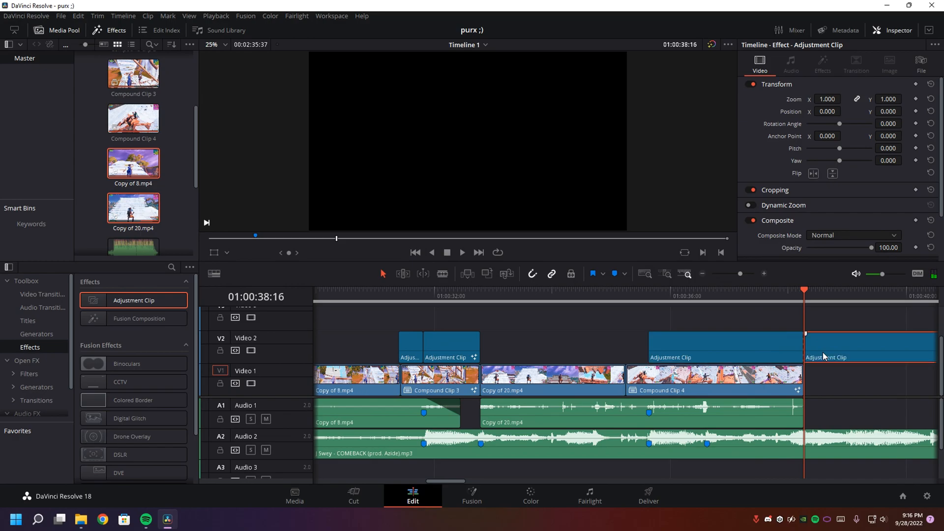
{"action": "key", "text": "BackSpace"}
- Open the new adjustment clip in Fusion, add the [PURX] Impact 2.setting nodes and connect them between MediaIn1 and MediaOut1
{"action": "left_click", "coordinate": [697, 355]}
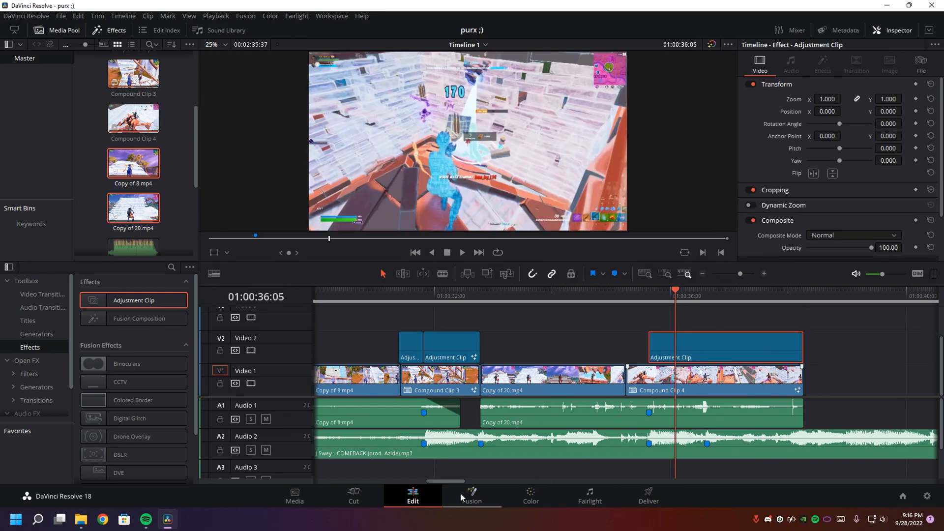
{"action": "left_click", "coordinate": [460, 493]}
{"action": "left_click", "coordinate": [80, 519]}
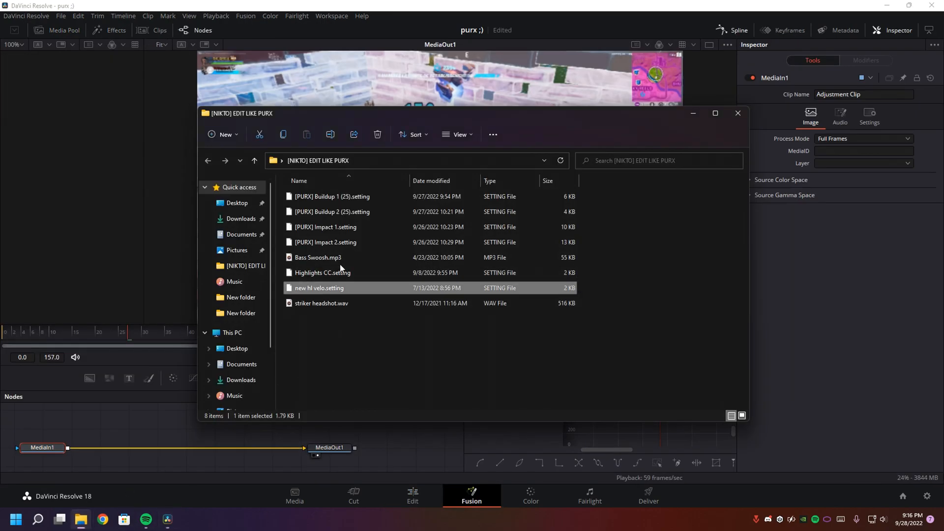
{"action": "left_click_drag", "start_coordinate": [320, 242], "coordinate": [149, 435]}
{"action": "left_click", "coordinate": [265, 448]}
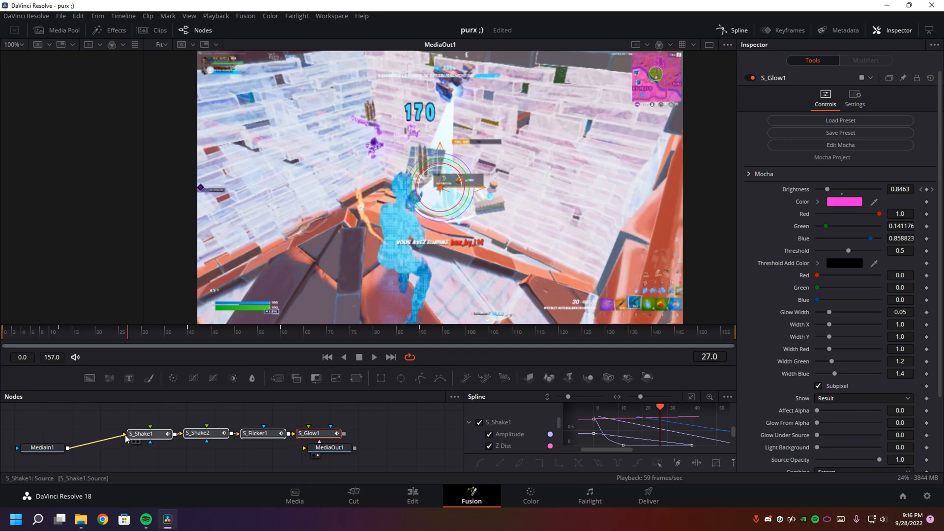
{"action": "left_click_drag", "start_coordinate": [340, 449], "coordinate": [383, 438]}
- Return to the Edit page and add an adjustment clip on Video 3 starting at 01:00:35:13, 25 frames before the shot marker
{"action": "left_click", "coordinate": [428, 489]}
{"action": "left_click", "coordinate": [658, 299]}
{"action": "left_click", "coordinate": [685, 320]}
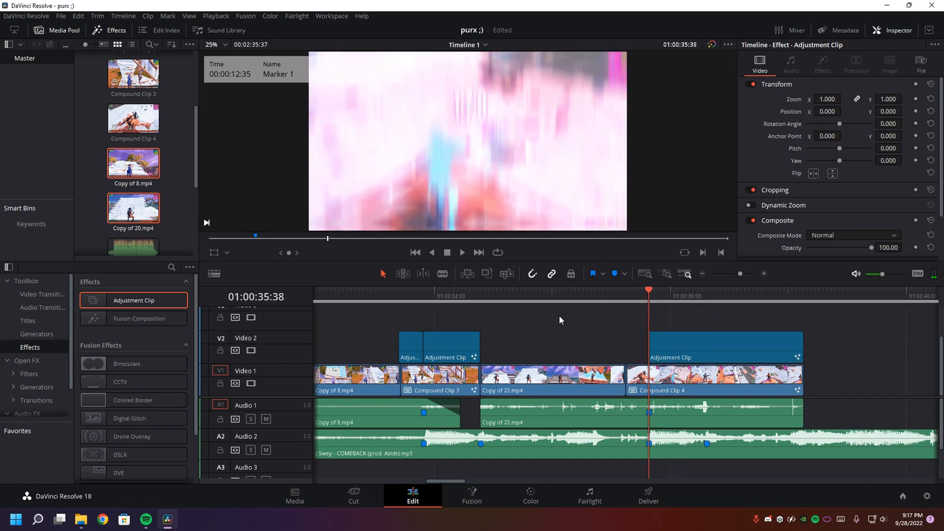
{"action": "key", "text": "Left"}
{"action": "key", "text": "Left"}
{"action": "key", "text": "Left"}
{"action": "key", "text": "Left"}
{"action": "key", "text": "Left"}
{"action": "key", "text": "Left"}
{"action": "key", "text": "Left"}
{"action": "key", "text": "Left"}
{"action": "key", "text": "Left"}
{"action": "key", "text": "Left"}
{"action": "key", "text": "Left"}
{"action": "key", "text": "Left"}
{"action": "key", "text": "Left"}
{"action": "key", "text": "Left"}
{"action": "key", "text": "Left"}
{"action": "key", "text": "Left"}
{"action": "key", "text": "Left"}
{"action": "key", "text": "Left"}
{"action": "key", "text": "Left"}
{"action": "key", "text": "Left"}
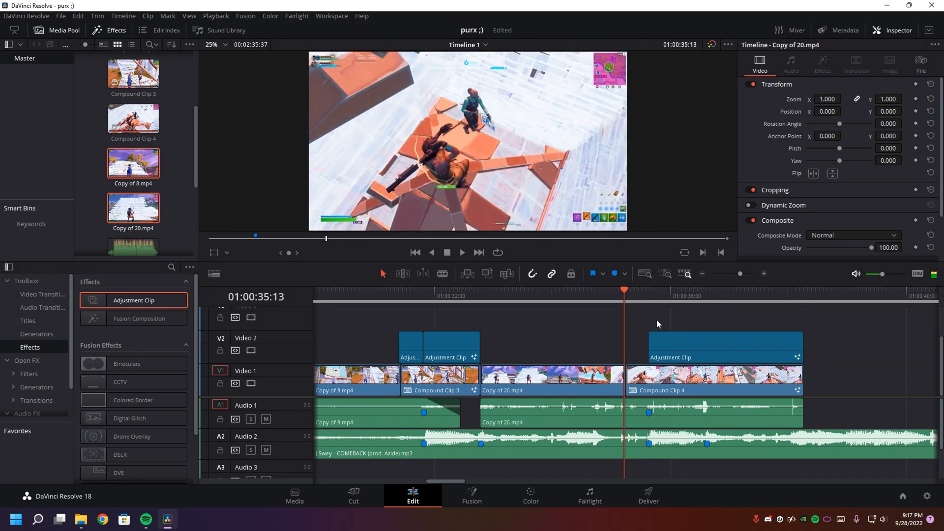
{"action": "left_click_drag", "start_coordinate": [111, 301], "coordinate": [620, 324]}
- Cut off the new adjustment clip at the 01:00:35:38 marker and move it down to Video 2 before the impact adjustment clip
{"action": "left_click", "coordinate": [763, 274]}
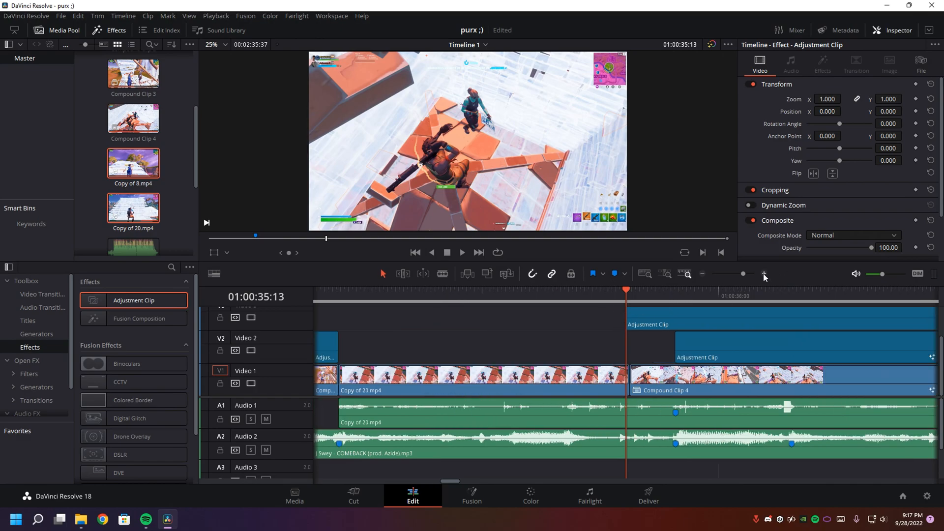
{"action": "left_click", "coordinate": [675, 296]}
{"action": "left_click", "coordinate": [700, 314]}
{"action": "key", "text": "ctrl+b"}
{"action": "key", "text": "BackSpace"}
{"action": "left_click_drag", "start_coordinate": [668, 314], "coordinate": [658, 335]}
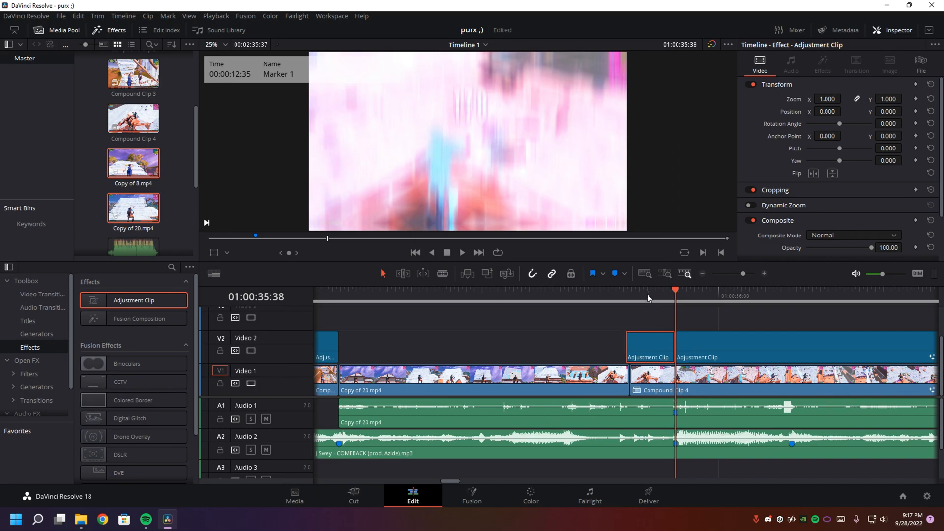
- Open the short adjustment clip in Fusion, insert [PURX] Buildup 2 (25).setting between MediaIn1 and MediaOut1, and play the effect
{"action": "left_click", "coordinate": [647, 295]}
{"action": "right_click", "coordinate": [653, 352]}
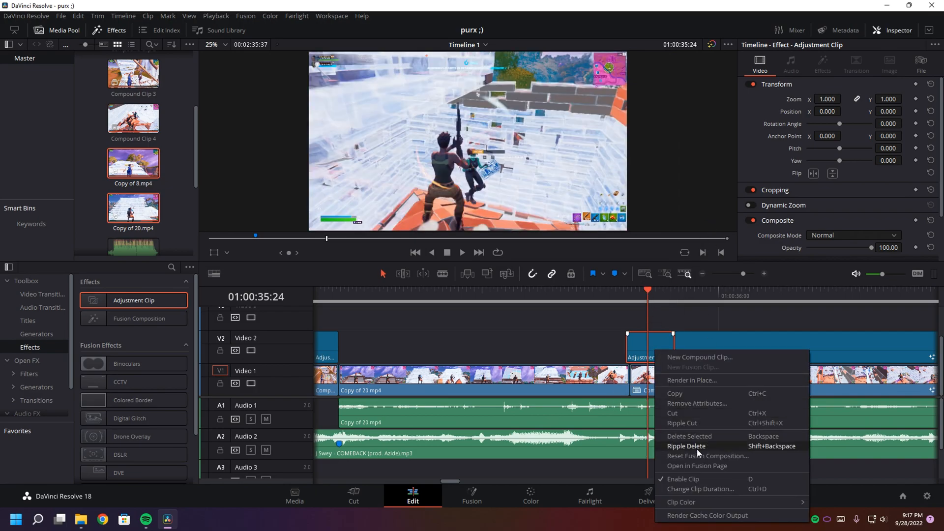
{"action": "left_click", "coordinate": [695, 465]}
{"action": "left_click", "coordinate": [81, 519]}
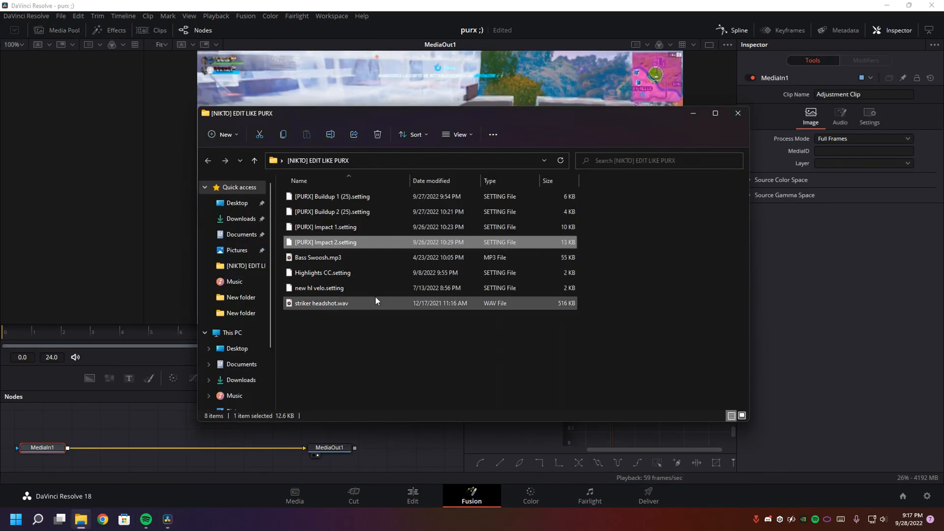
{"action": "left_click_drag", "start_coordinate": [334, 213], "coordinate": [200, 444]}
{"action": "left_click", "coordinate": [193, 432]}
{"action": "key", "text": "space"}
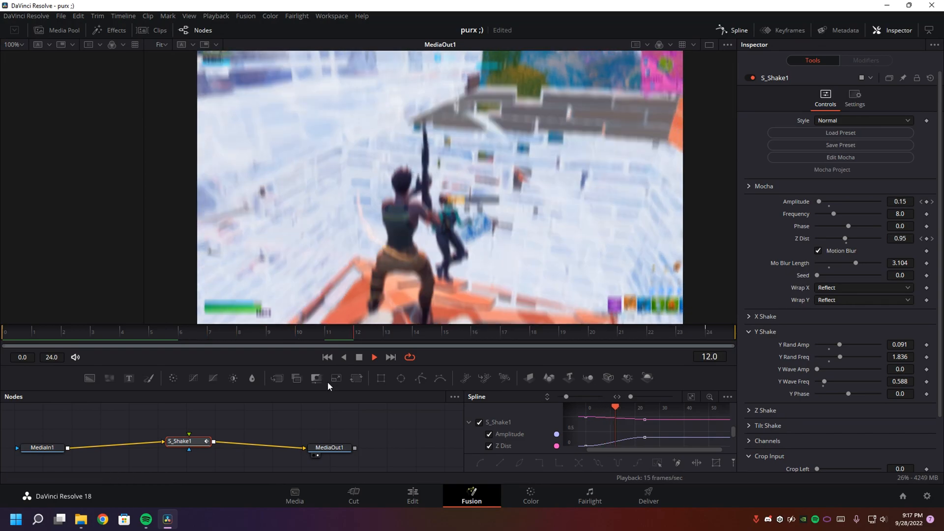
{"action": "key", "text": "space"}
- Return to the Edit page, go to the start of Copy of 20.mp4 at 01:00:32:47, and briefly open the preset folder
{"action": "left_click", "coordinate": [412, 495]}
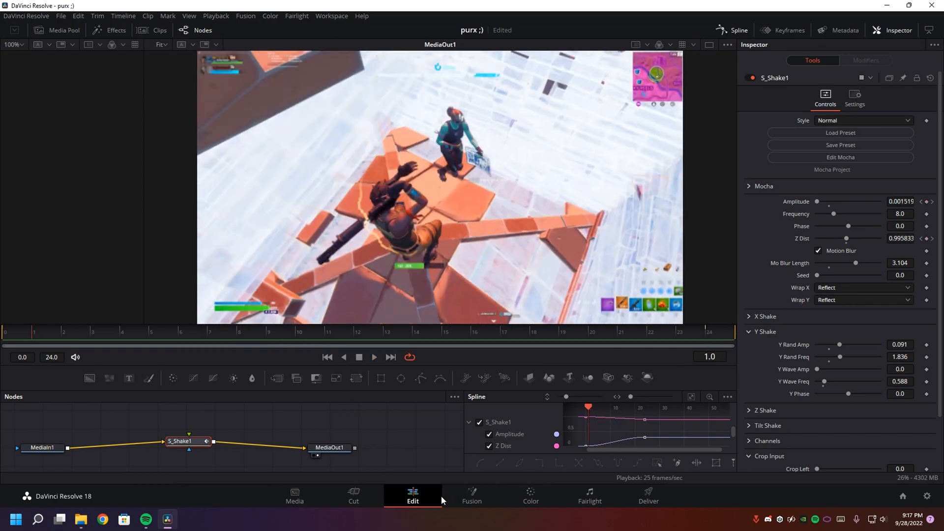
{"action": "left_click", "coordinate": [557, 299]}
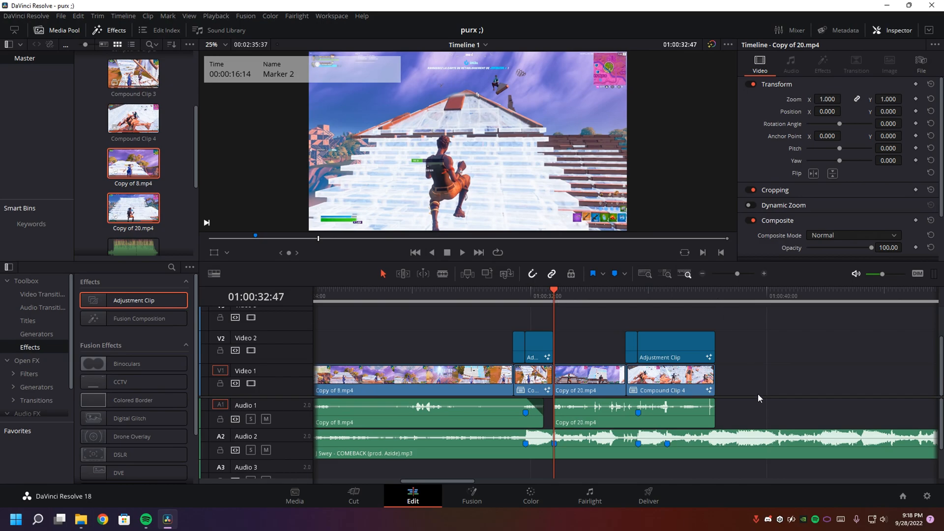
{"action": "left_click_drag", "start_coordinate": [750, 398], "coordinate": [744, 392]}
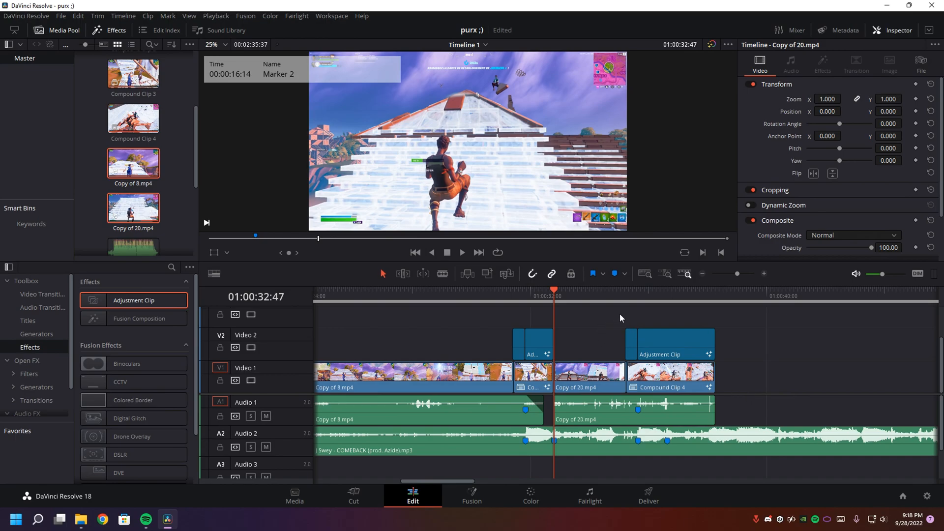
{"action": "left_click", "coordinate": [76, 524]}
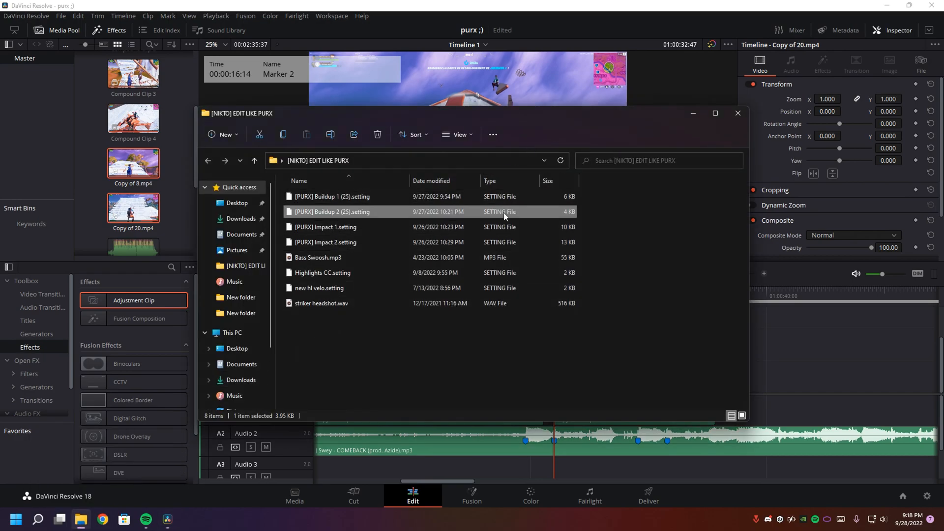
{"action": "left_click", "coordinate": [489, 93]}
{"action": "left_click", "coordinate": [577, 317]}
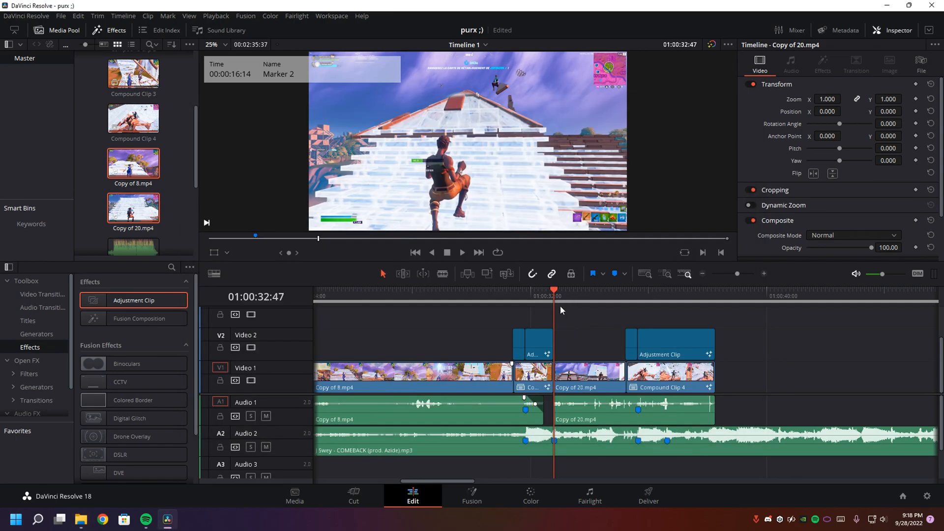
- Add an adjustment clip on Video 3 starting at 01:00:32:37, ten frames before the cut between Compound Clip 3 and Copy of 20.mp4
{"action": "key", "text": "Left"}
{"action": "key", "text": "Right"}
{"action": "left_click", "coordinate": [765, 274]}
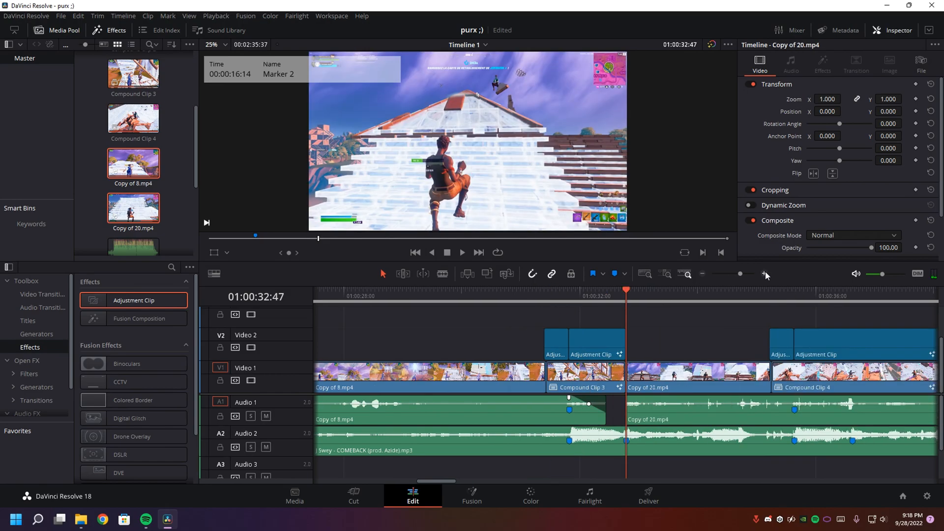
{"action": "key", "text": "Left"}
{"action": "key", "text": "Left"}
{"action": "key", "text": "Left"}
{"action": "key", "text": "Left"}
{"action": "key", "text": "Left"}
{"action": "key", "text": "Left"}
{"action": "key", "text": "Left"}
{"action": "key", "text": "Left"}
{"action": "key", "text": "Left"}
{"action": "key", "text": "Left"}
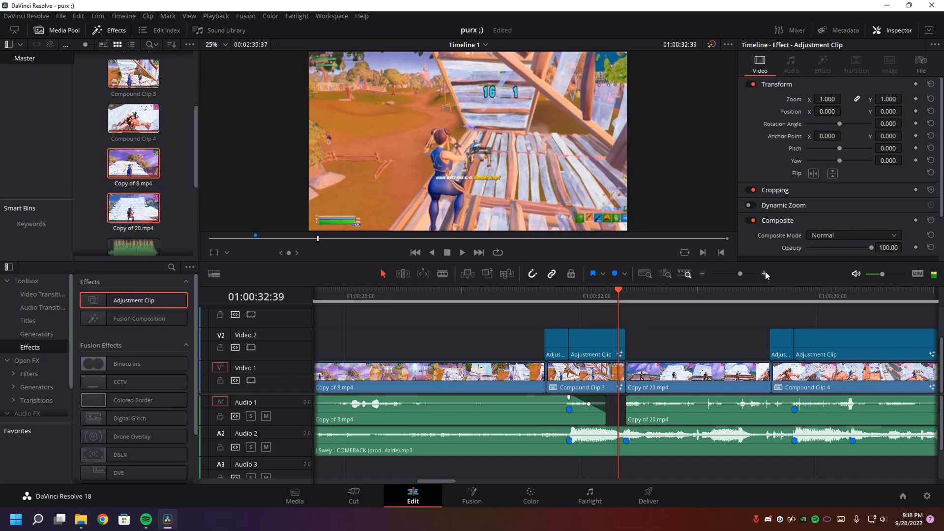
{"action": "left_click_drag", "start_coordinate": [147, 300], "coordinate": [613, 314]}
- Split the Video 3 adjustment clip at 01:00:33:07 and delete the part after the cut
{"action": "left_click", "coordinate": [645, 291]}
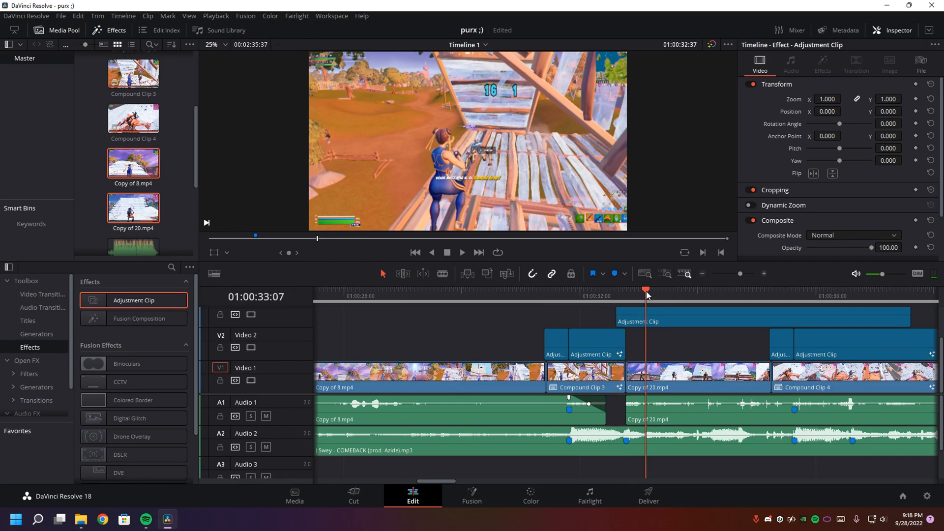
{"action": "key", "text": "ctrl+b"}
{"action": "left_click", "coordinate": [661, 316]}
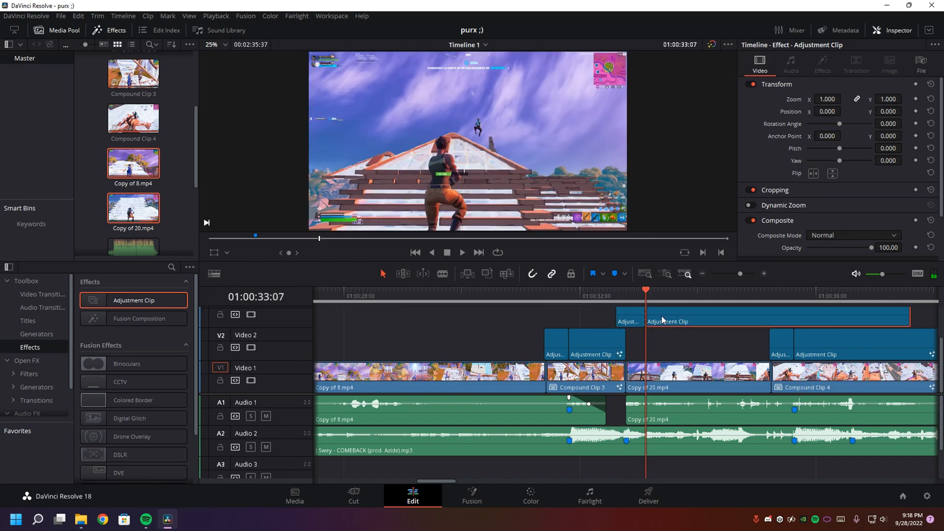
{"action": "key", "text": "Delete"}
- Open the transition adjustment clip in Fusion, add the Spin Counter Clockwise (10).setting nodes and connect them between MediaIn1 and MediaOut1
{"action": "left_click", "coordinate": [627, 295]}
{"action": "right_click", "coordinate": [635, 315]}
{"action": "left_click", "coordinate": [656, 433]}
{"action": "left_click", "coordinate": [80, 519]}
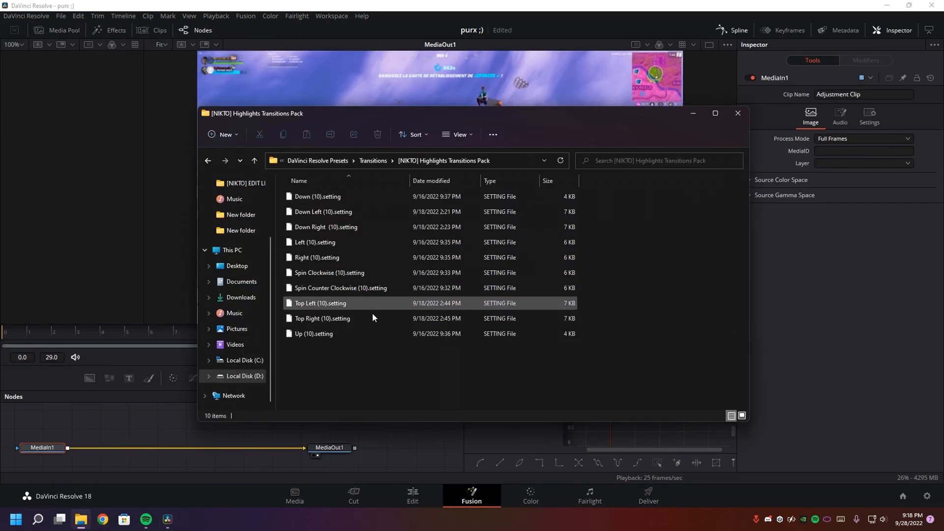
{"action": "left_click_drag", "start_coordinate": [320, 288], "coordinate": [157, 429]}
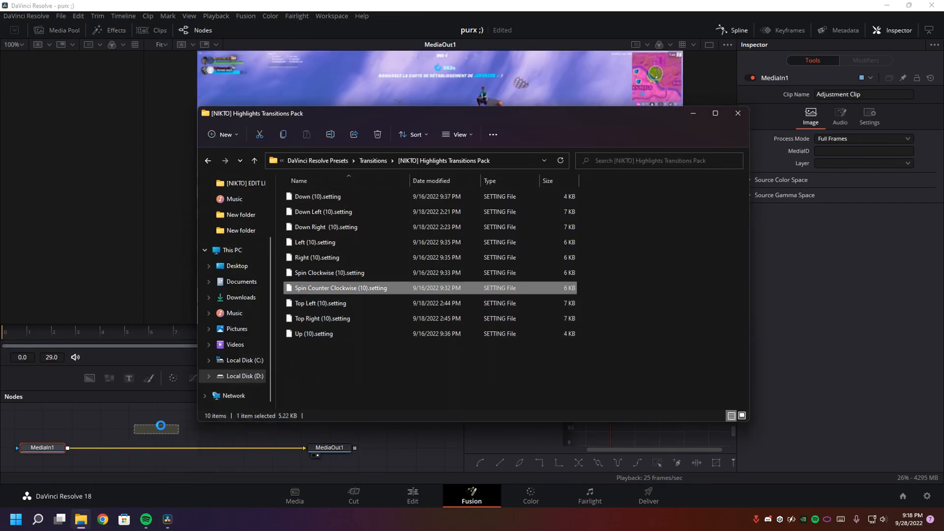
{"action": "left_click_drag", "start_coordinate": [347, 115], "coordinate": [395, 101]}
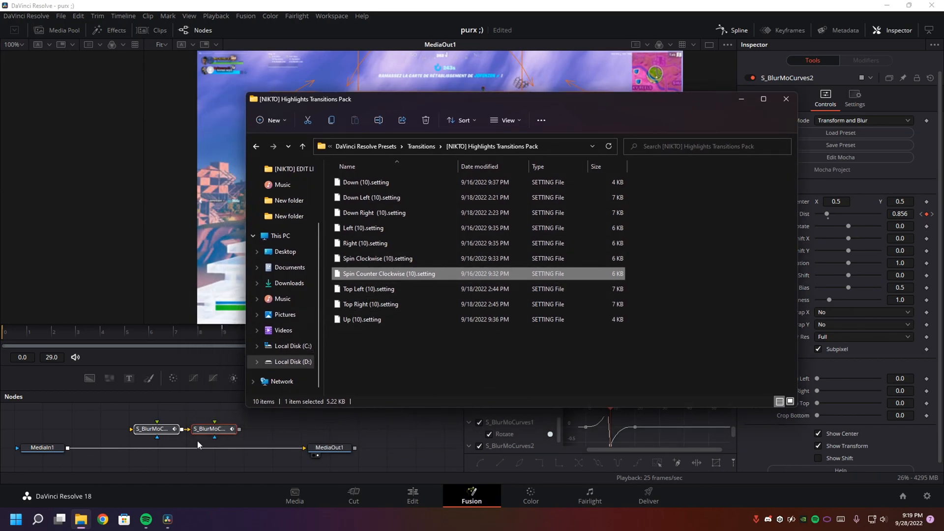
{"action": "left_click_drag", "start_coordinate": [249, 445], "coordinate": [133, 435]}
{"action": "left_click_drag", "start_coordinate": [239, 429], "coordinate": [314, 448]}
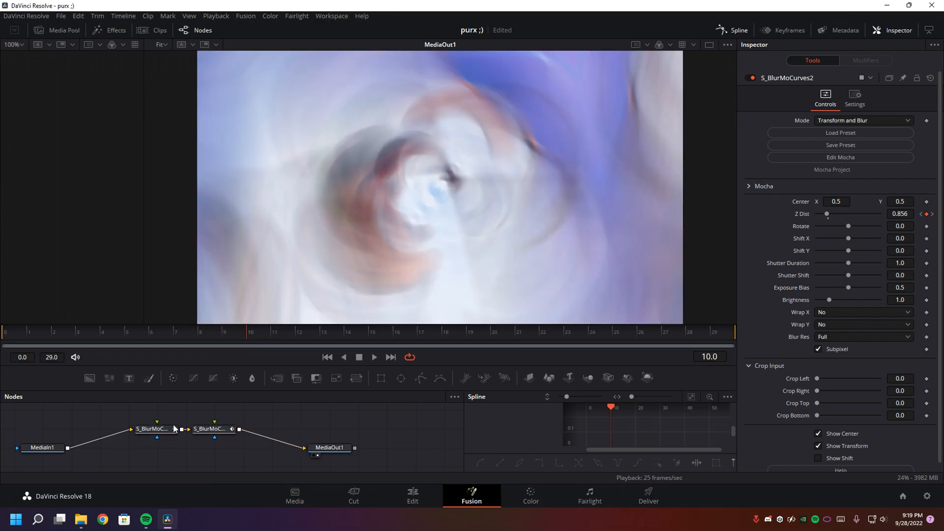
- Return to the Edit page and play back the sequence from Compound Clip 3 through the spin transition
{"action": "key", "text": "Home"}
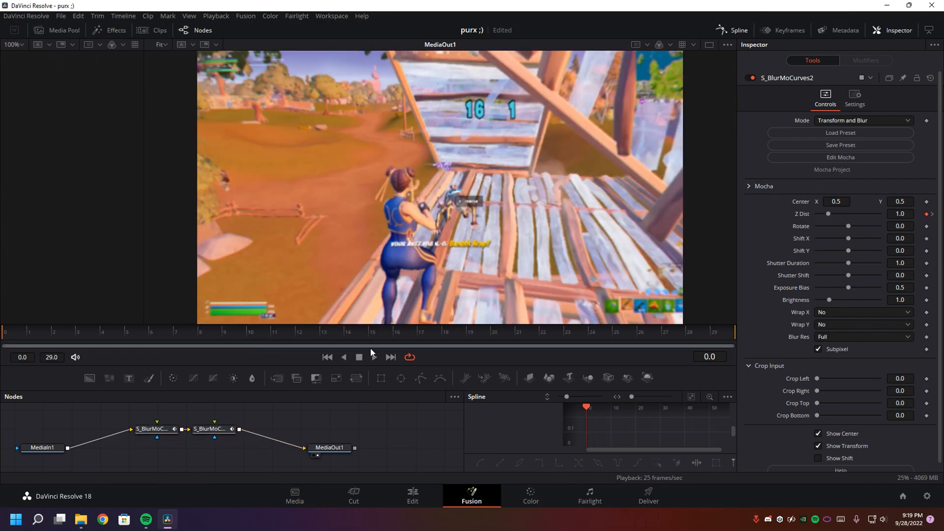
{"action": "left_click", "coordinate": [413, 494]}
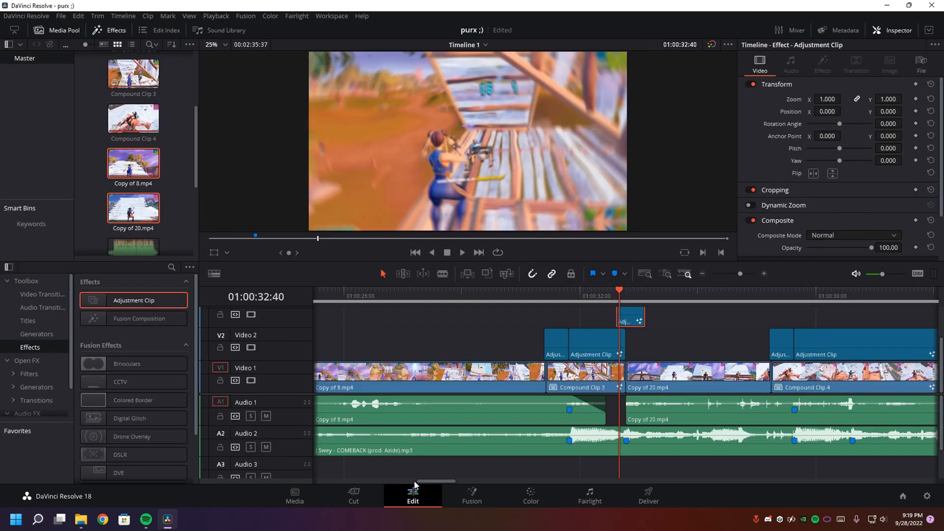
{"action": "left_click", "coordinate": [646, 292]}
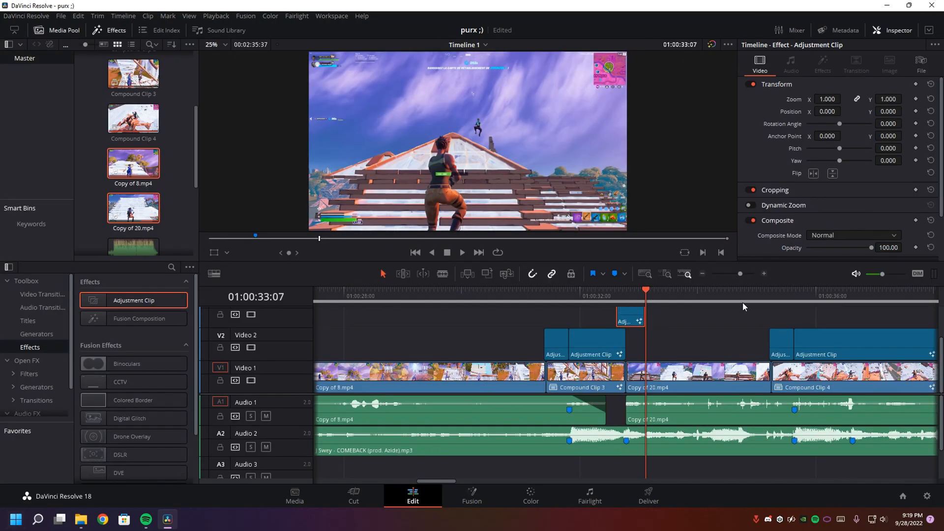
{"action": "left_click", "coordinate": [704, 271]}
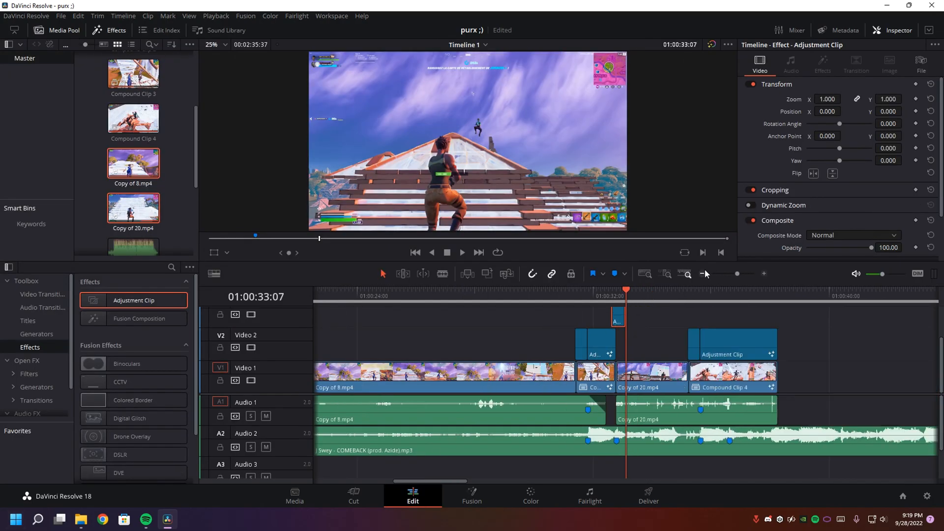
{"action": "left_click", "coordinate": [704, 273]}
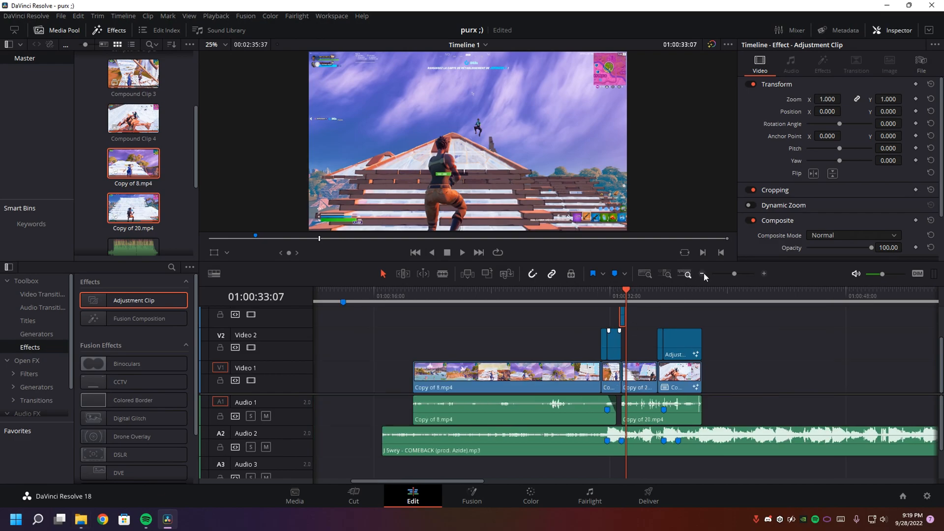
{"action": "left_click", "coordinate": [602, 293]}
{"action": "key", "text": "space"}
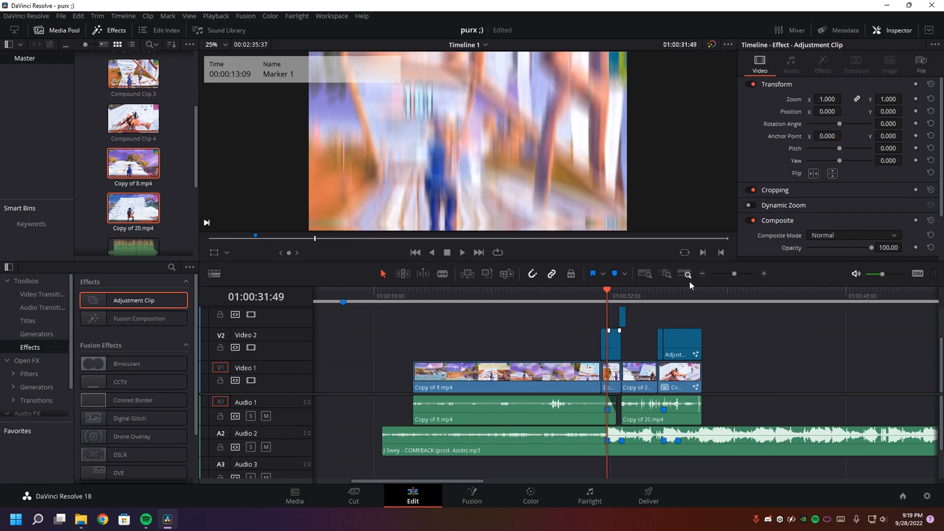
- Add Bass Swoosh.mp3 from the [NIKTO] EDIT LIKE PURX folder to Audio 3, overlapping the music marker at 01:00:31:49
{"action": "left_click", "coordinate": [766, 274]}
{"action": "left_click", "coordinate": [766, 273]}
{"action": "scroll", "coordinate": [645, 402], "scroll_direction": "down", "scroll_amount": 2}
{"action": "left_click", "coordinate": [82, 517]}
{"action": "key", "text": "alt+Up"}
{"action": "key", "text": "alt+Up"}
{"action": "key", "text": "alt+Left"}
{"action": "key", "text": "alt+Left"}
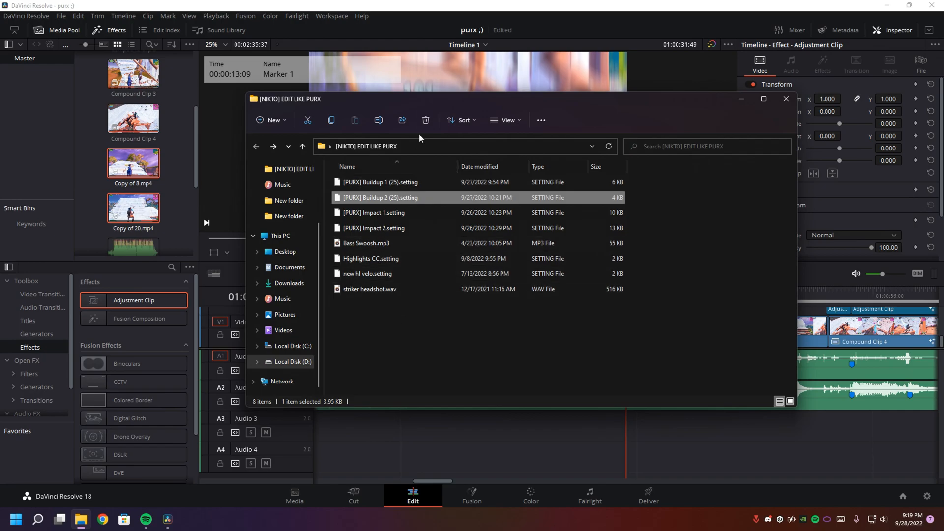
{"action": "left_click_drag", "start_coordinate": [443, 98], "coordinate": [382, 75]}
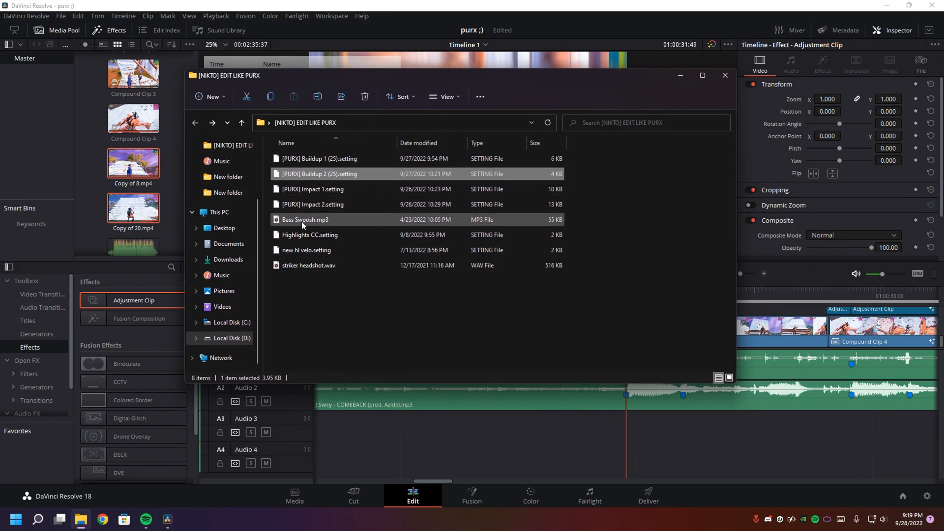
{"action": "left_click_drag", "start_coordinate": [303, 224], "coordinate": [596, 420]}
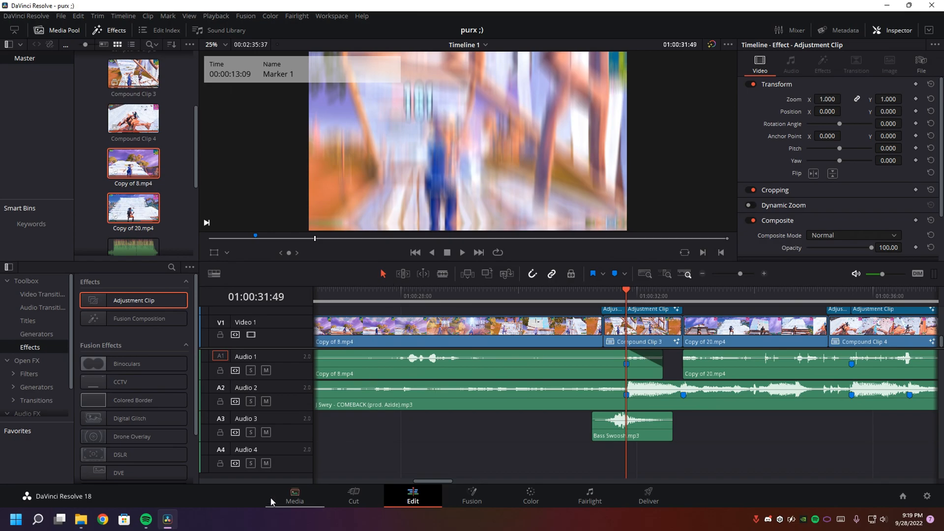
- Add striker headshot.wav to Audio 3 starting at 01:00:31:49, with Bass Swoosh.mp3 moved to Audio 4
{"action": "left_click", "coordinate": [81, 522]}
{"action": "left_click_drag", "start_coordinate": [331, 322], "coordinate": [532, 466]}
{"action": "left_click_drag", "start_coordinate": [697, 426], "coordinate": [640, 427]}
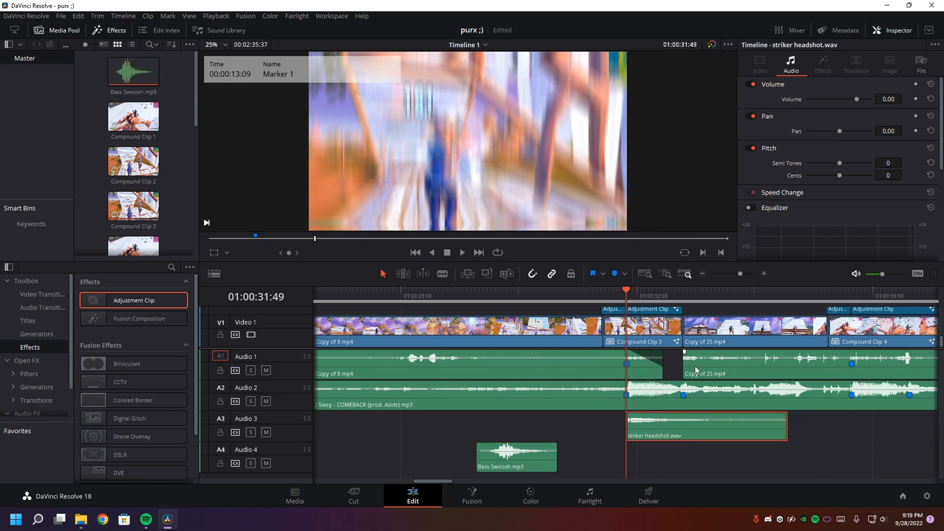
- Shift striker headshot.wav slightly earlier so its loud hit lines up with the music marker at 01:00:31:49, and check the timing
{"action": "left_click", "coordinate": [764, 273]}
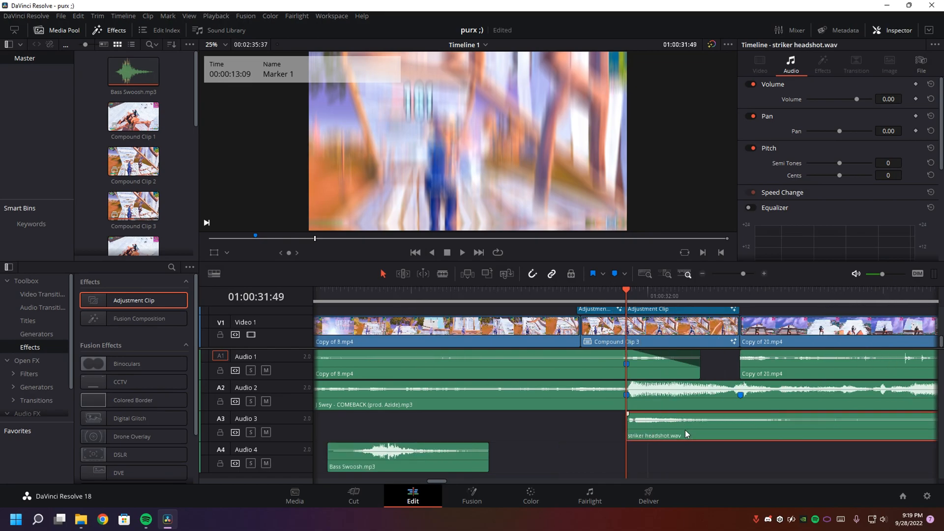
{"action": "left_click", "coordinate": [764, 274]}
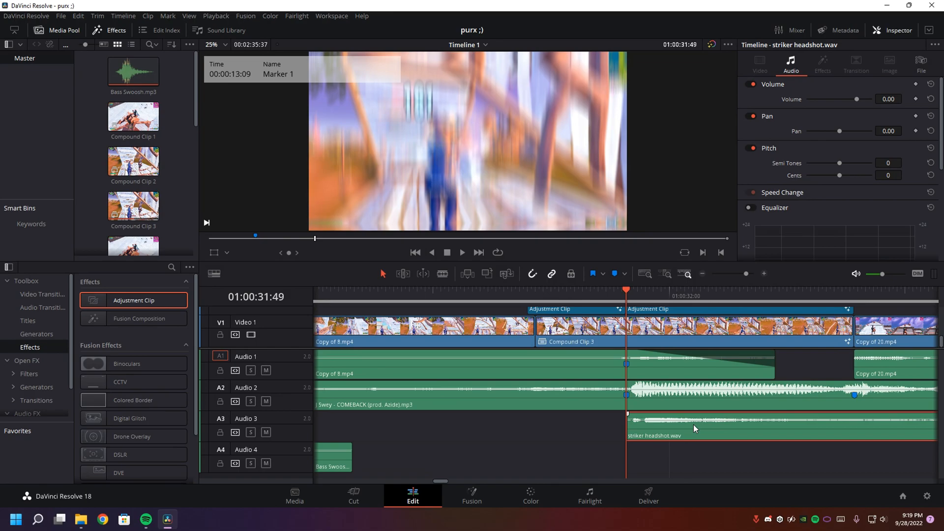
{"action": "left_click_drag", "start_coordinate": [693, 424], "coordinate": [662, 419]}
{"action": "left_click_drag", "start_coordinate": [512, 301], "coordinate": [448, 303]}
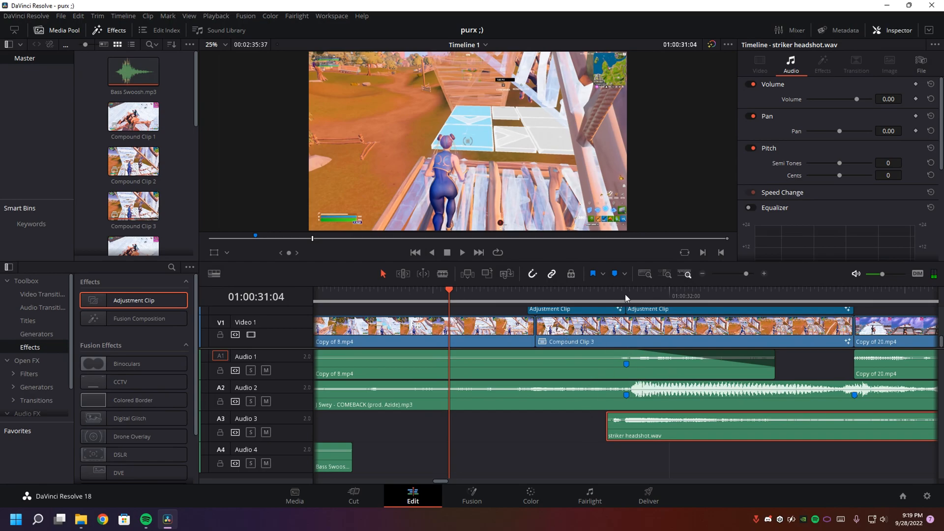
{"action": "left_click", "coordinate": [626, 296]}
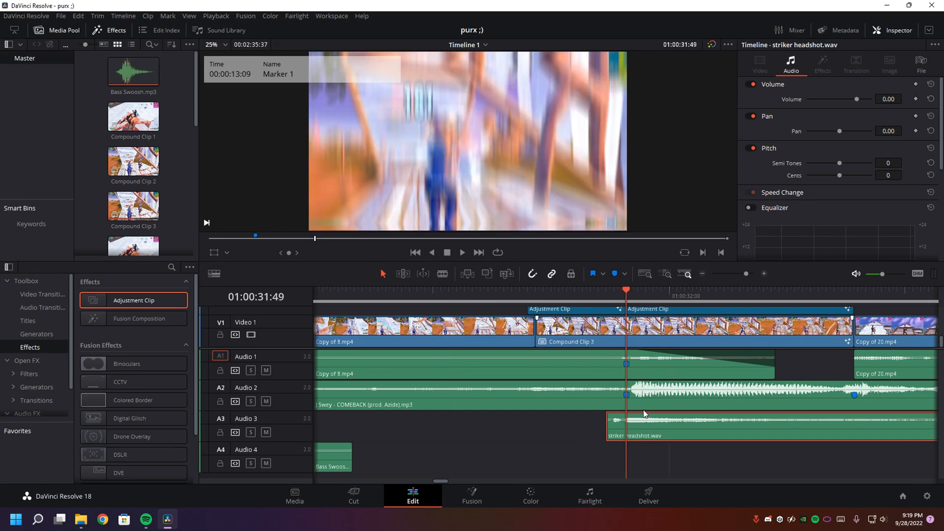
{"action": "left_click", "coordinate": [636, 399]}
{"action": "left_click", "coordinate": [516, 295]}
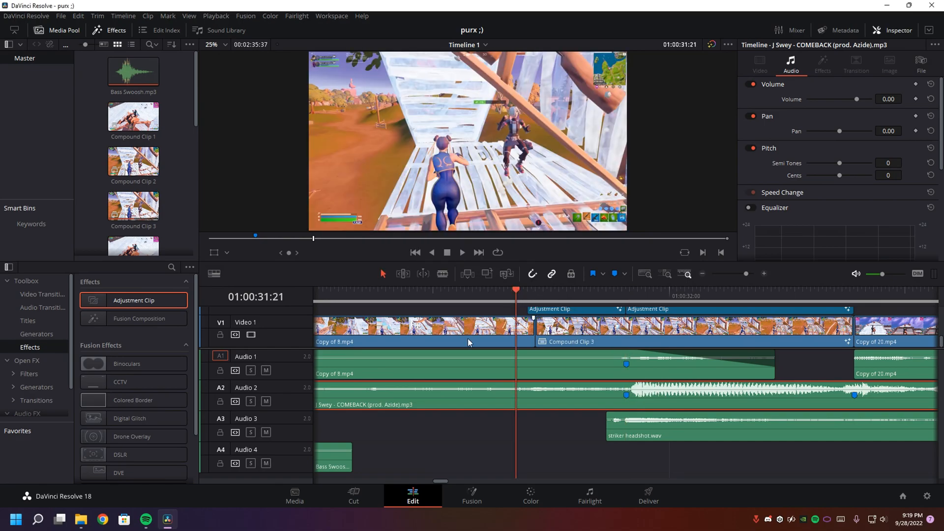
- Align the peak of Bass Swoosh.mp3 with the marker at 01:00:31:49 and add clip markers there on both sound effects
{"action": "mouse_move", "coordinate": [324, 460]}
{"action": "left_mouse_down"}
{"action": "mouse_move", "coordinate": [743, 458]}
{"action": "mouse_move", "coordinate": [679, 456]}
{"action": "mouse_move", "coordinate": [692, 454]}
{"action": "left_mouse_up"}
{"action": "left_click", "coordinate": [625, 295]}
{"action": "left_click", "coordinate": [656, 423]}
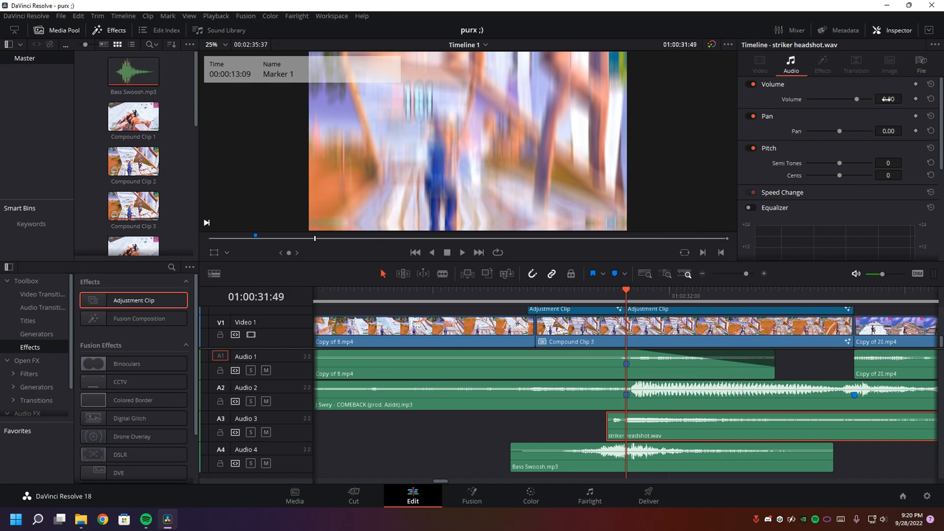
{"action": "left_click", "coordinate": [654, 467]}
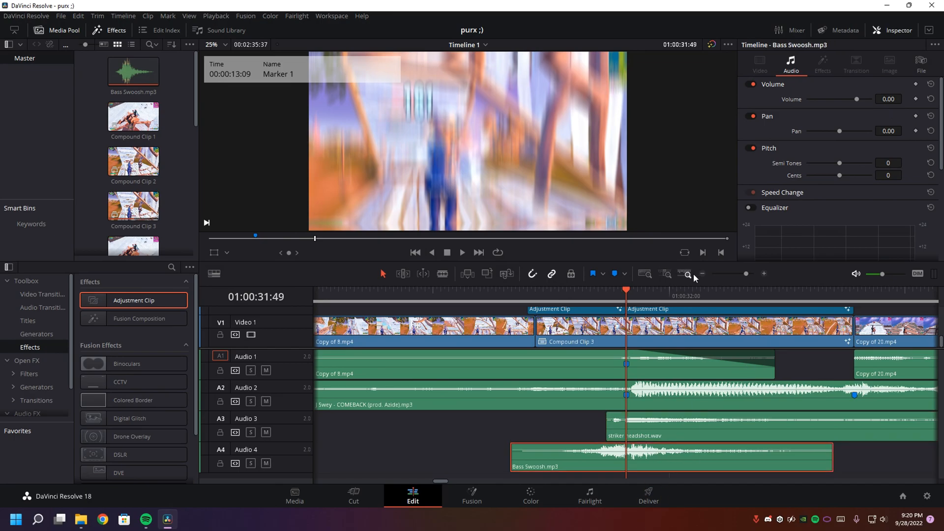
{"action": "left_click", "coordinate": [694, 275]}
{"action": "left_click", "coordinate": [637, 437]}
{"action": "left_click", "coordinate": [642, 457]}
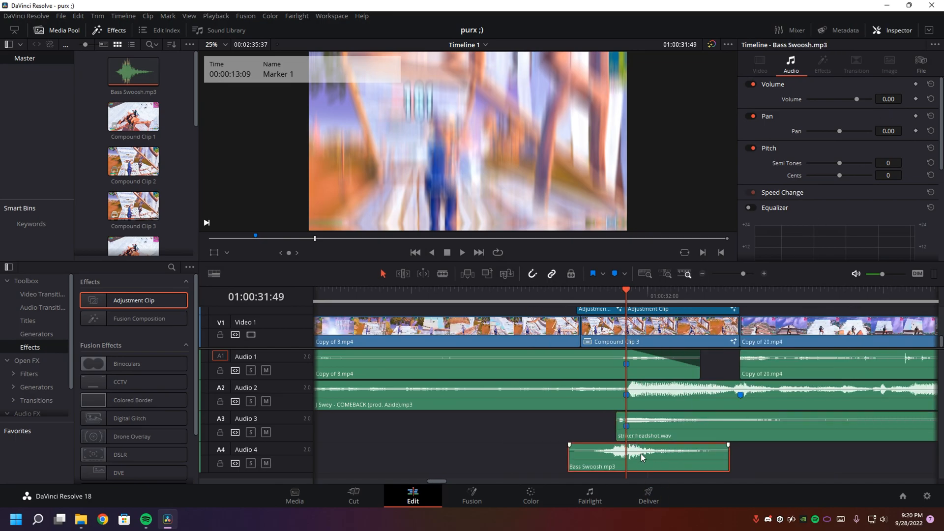
- Duplicate striker headshot.wav and Bass Swoosh.mp3 together, aligning the copies' markers with the music marker at 01:00:35:38
{"action": "scroll", "coordinate": [641, 457], "scroll_direction": "right", "scroll_amount": 3}
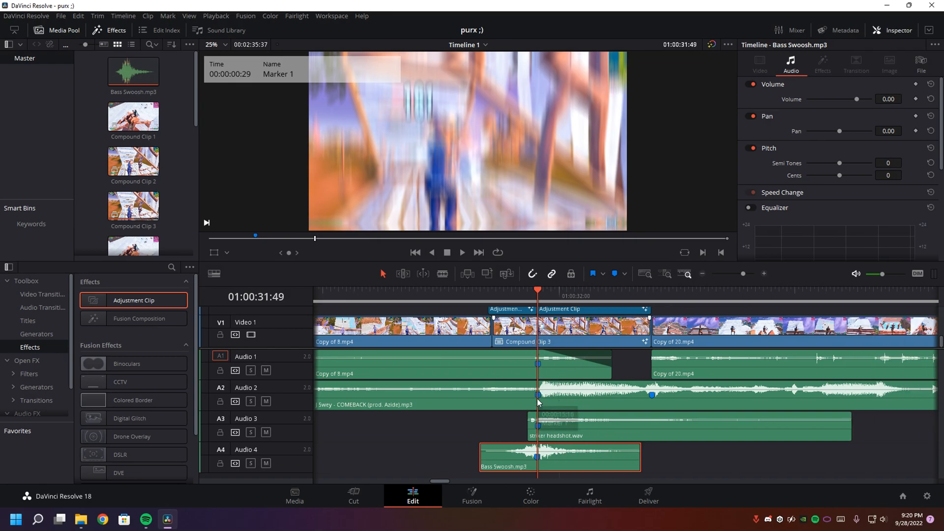
{"action": "scroll", "coordinate": [537, 399], "scroll_direction": "right", "scroll_amount": 3}
{"action": "left_click", "coordinate": [512, 418]}
{"action": "left_click", "coordinate": [497, 456], "text": "ctrl"}
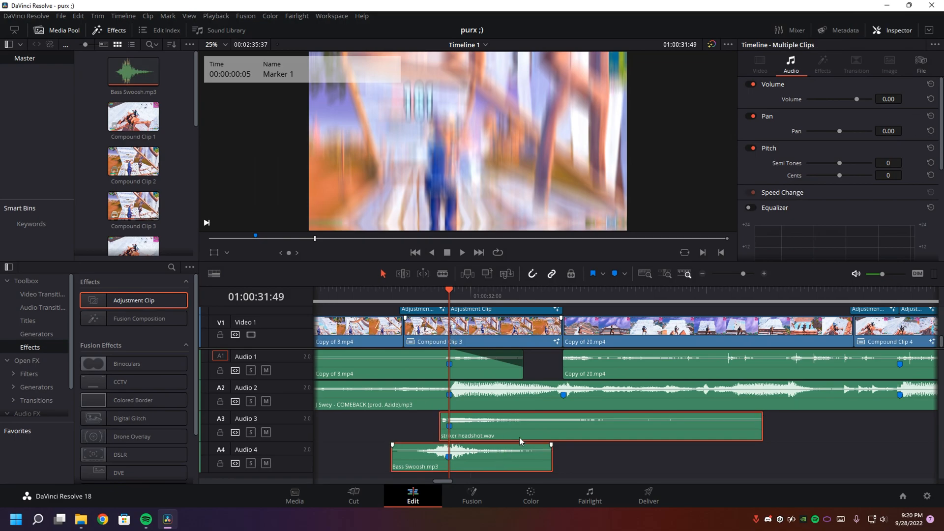
{"action": "left_click", "coordinate": [701, 274]}
{"action": "scroll", "coordinate": [625, 453], "scroll_direction": "right", "scroll_amount": 8}
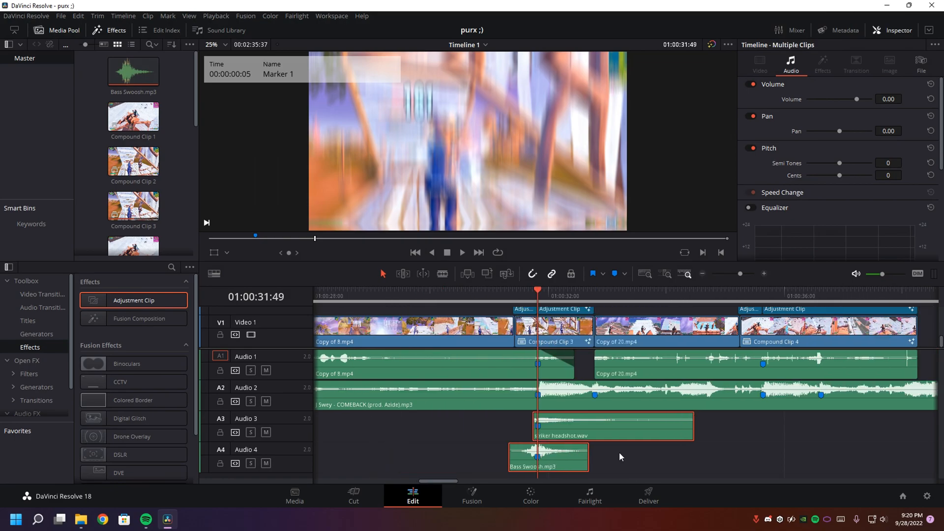
{"action": "left_click_drag", "start_coordinate": [405, 456], "coordinate": [630, 458]}
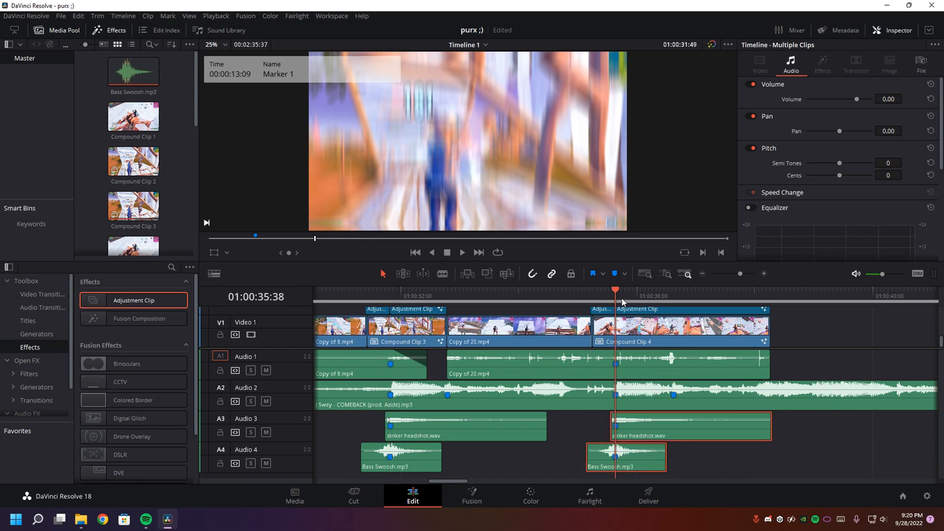
{"action": "left_click", "coordinate": [617, 297]}
{"action": "left_click", "coordinate": [696, 450]}
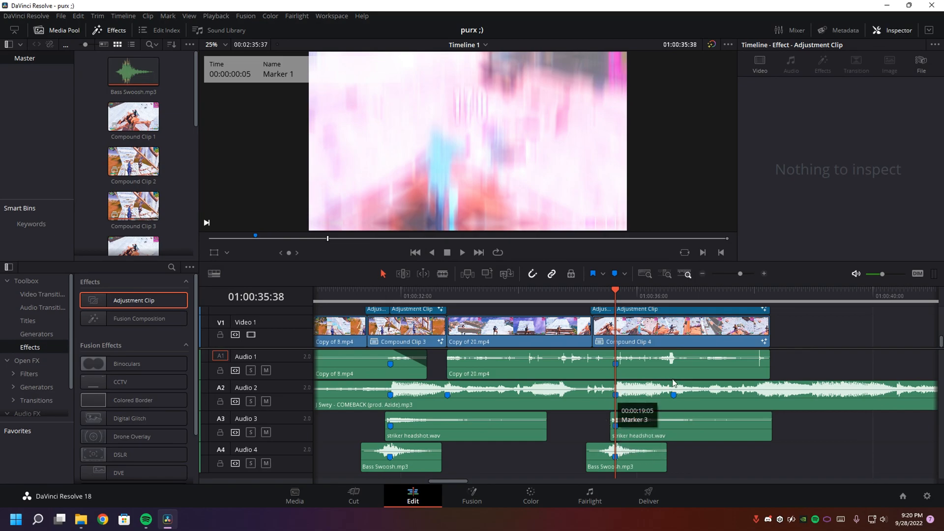
- Place apie ident to nikto.mov from the Idents folder on Video 2 above Copy of 8.mp4, starting at 01:00:22:52
{"action": "scroll", "coordinate": [653, 447], "scroll_direction": "down", "scroll_amount": 2}
{"action": "scroll", "coordinate": [591, 349], "scroll_direction": "left", "scroll_amount": 3}
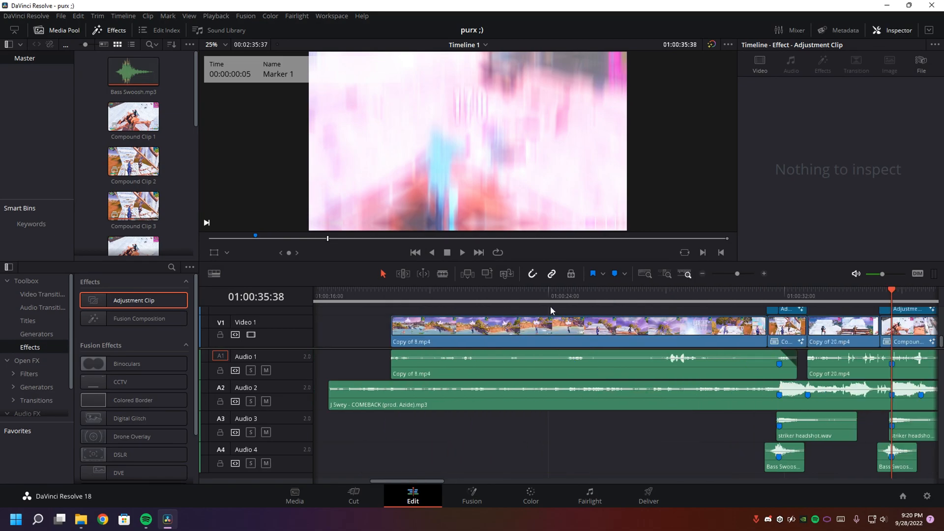
{"action": "left_click_drag", "start_coordinate": [651, 349], "coordinate": [640, 401]}
{"action": "left_click", "coordinate": [497, 291]}
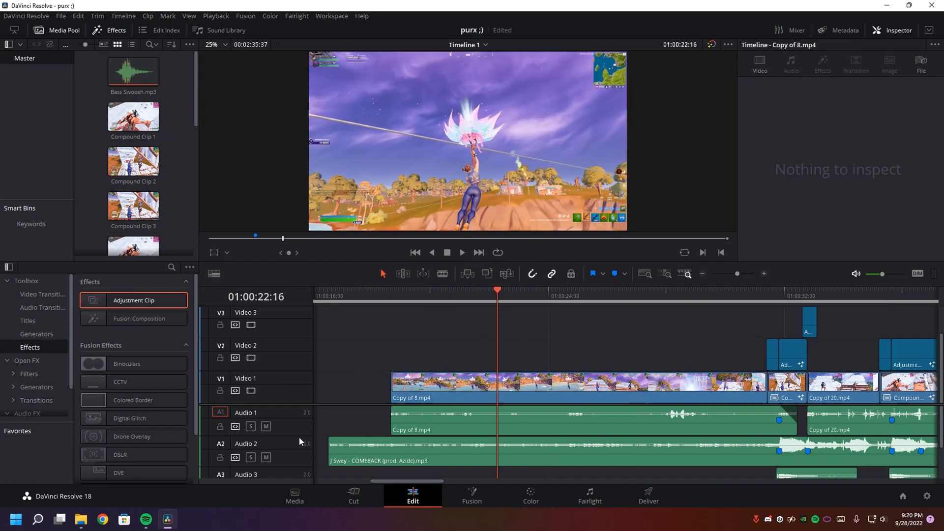
{"action": "mouse_move", "coordinate": [81, 519]}
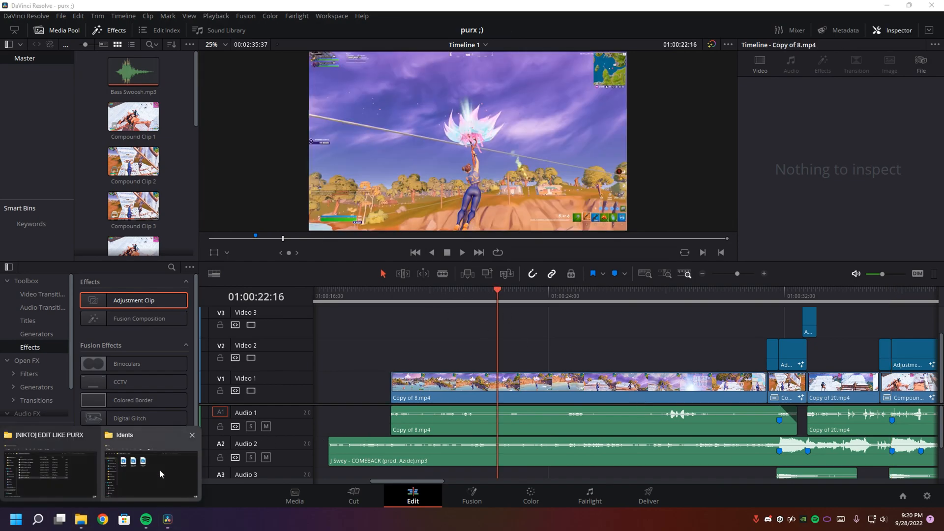
{"action": "left_click", "coordinate": [159, 469]}
{"action": "left_click_drag", "start_coordinate": [538, 80], "coordinate": [485, 51]}
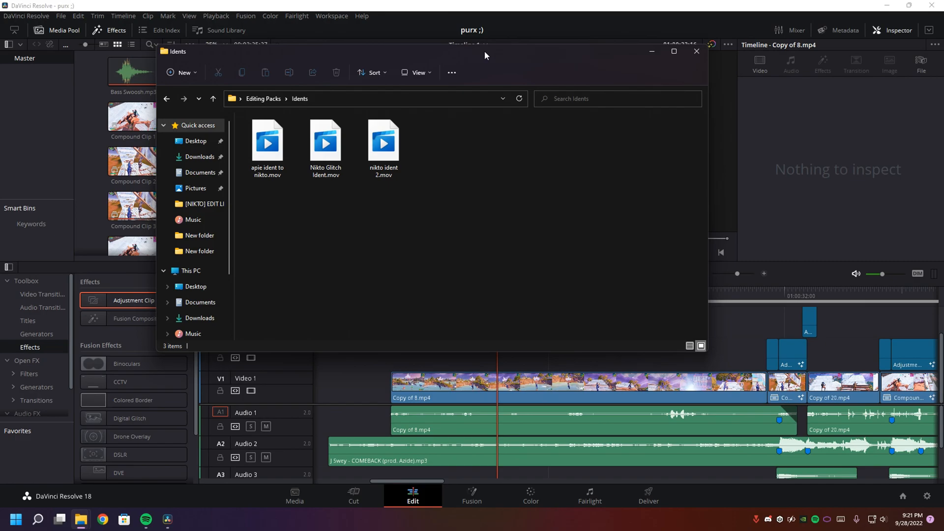
{"action": "left_click_drag", "start_coordinate": [291, 176], "coordinate": [445, 361]}
{"action": "left_click_drag", "start_coordinate": [512, 360], "coordinate": [564, 360]}
{"action": "left_click", "coordinate": [515, 301]}
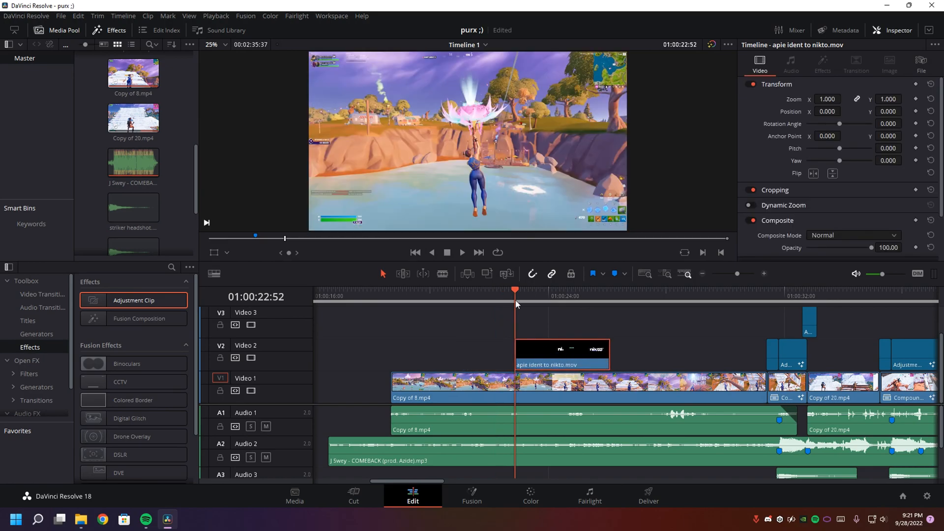
{"action": "mouse_move", "coordinate": [515, 299]}
{"action": "left_mouse_down"}
{"action": "mouse_move", "coordinate": [572, 296]}
{"action": "mouse_move", "coordinate": [515, 306]}
{"action": "left_mouse_up"}
- Trim the start of Copy of 8.mp4's video and audio to the beginning of the ident at 01:00:22:52
{"action": "left_click", "coordinate": [585, 390]}
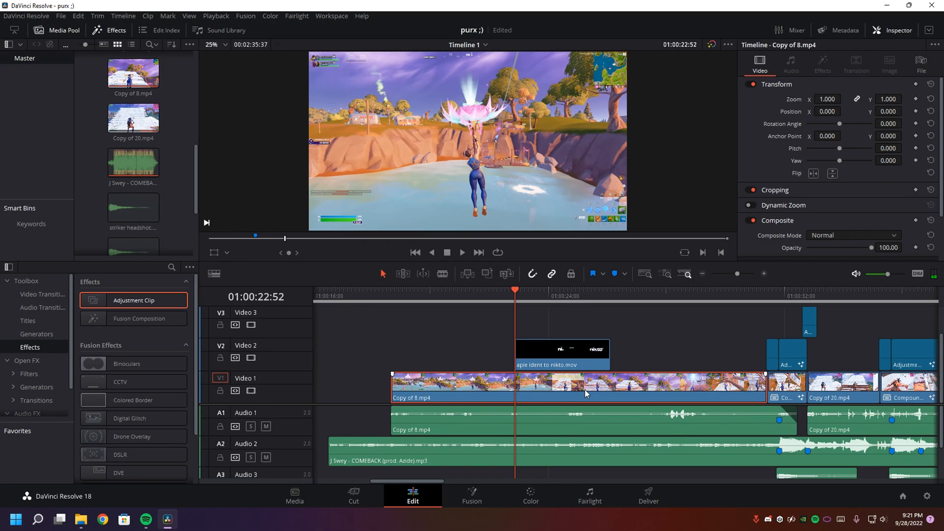
{"action": "left_click_drag", "start_coordinate": [392, 389], "coordinate": [523, 392]}
{"action": "left_click_drag", "start_coordinate": [392, 424], "coordinate": [517, 423]}
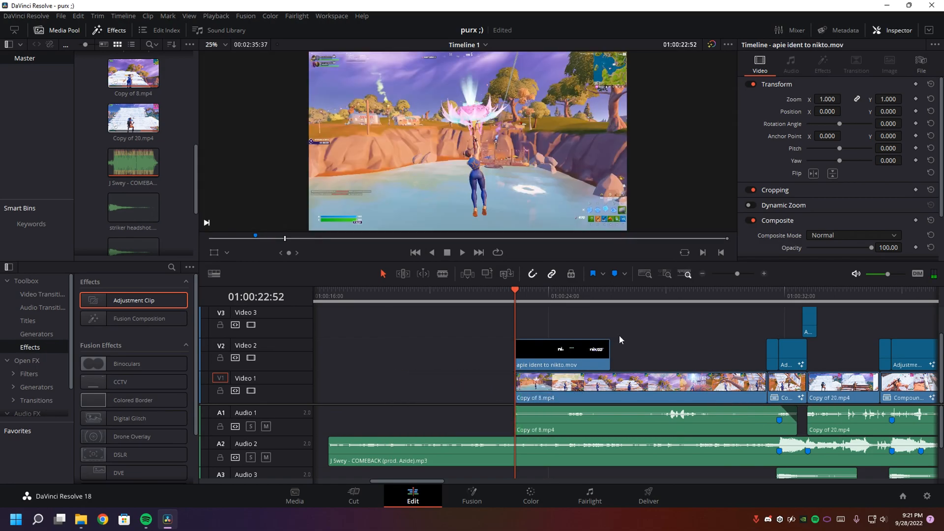
- Fade in the video of Copy of 8.mp4 from its start to the end of the ident, and play back the intro
{"action": "left_click", "coordinate": [528, 423]}
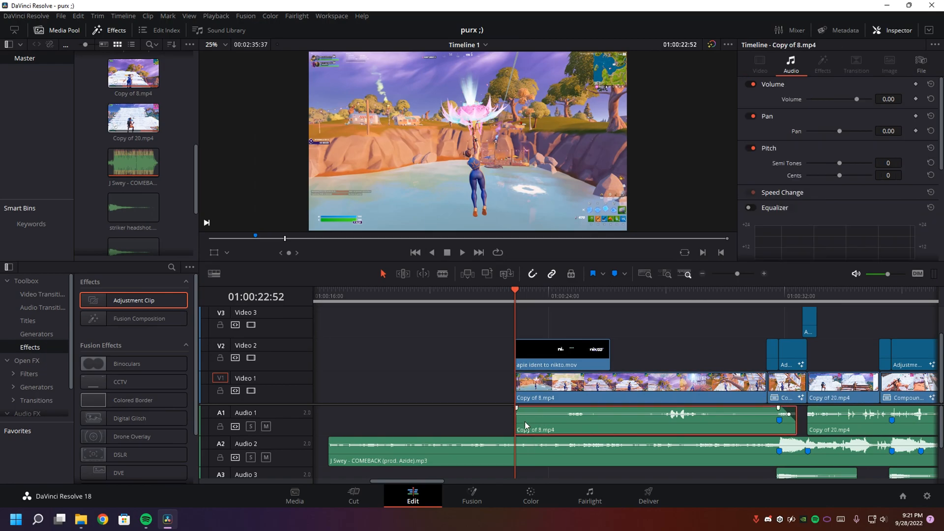
{"action": "left_click", "coordinate": [528, 401]}
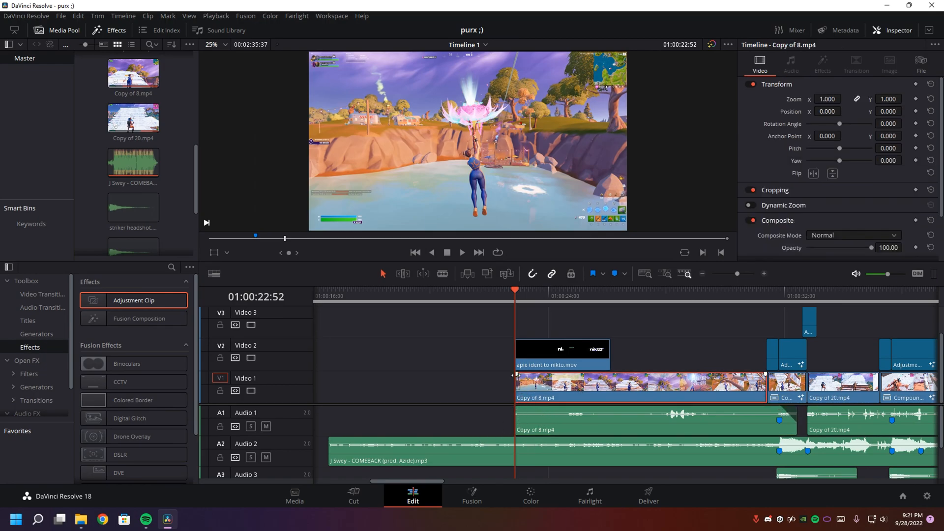
{"action": "left_click_drag", "start_coordinate": [516, 376], "coordinate": [609, 380]}
{"action": "key", "text": "space"}
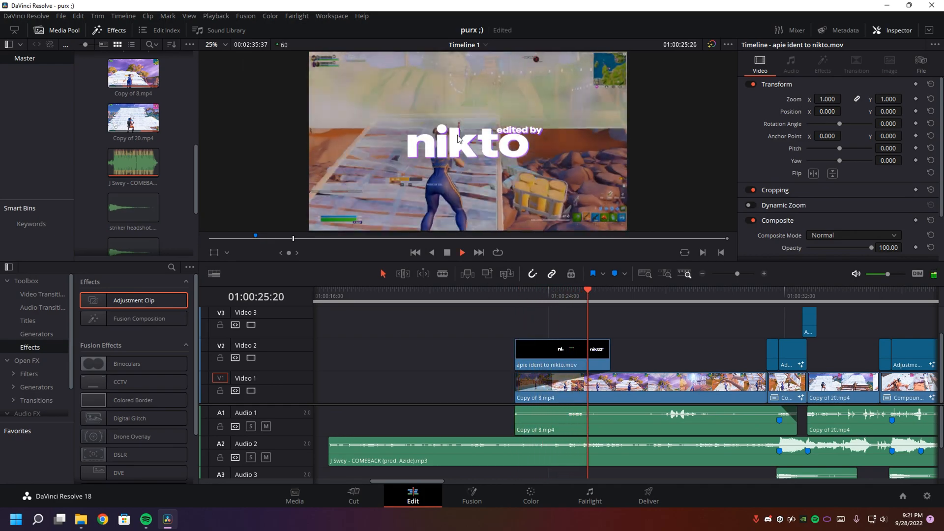
{"action": "key", "text": "space"}
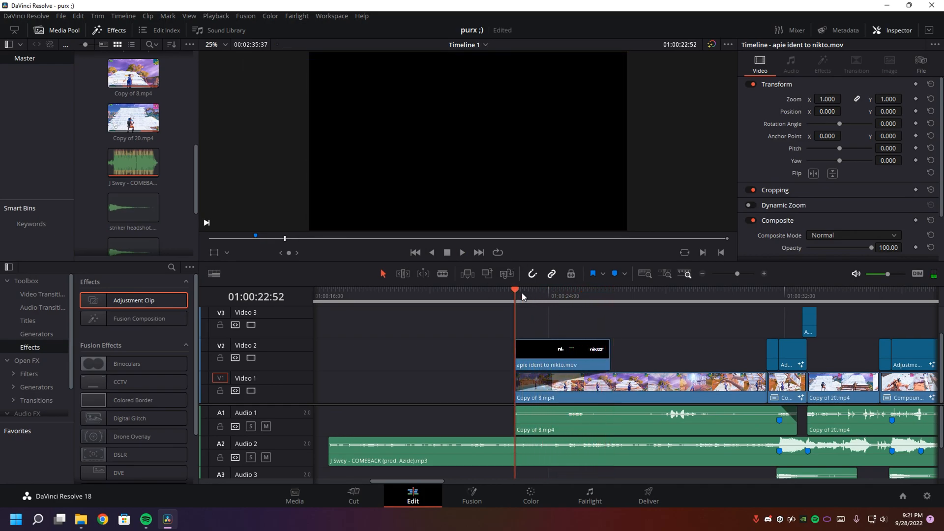
{"action": "left_click", "coordinate": [538, 362]}
{"action": "key", "text": "space"}
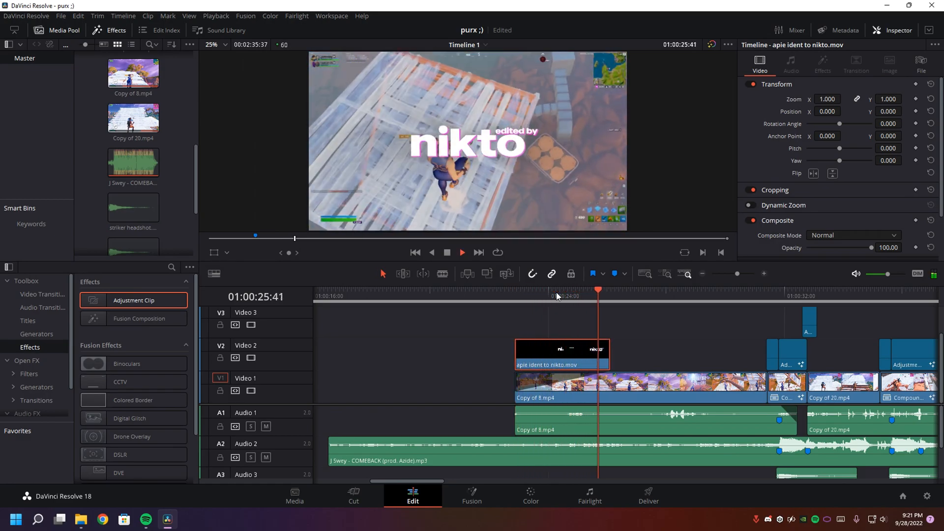
- Trim the start of the J Swey - COMEBACK music on Audio 2 to the beginning of the ident at 01:00:22:52
{"action": "key", "text": "space"}
{"action": "left_click", "coordinate": [522, 291]}
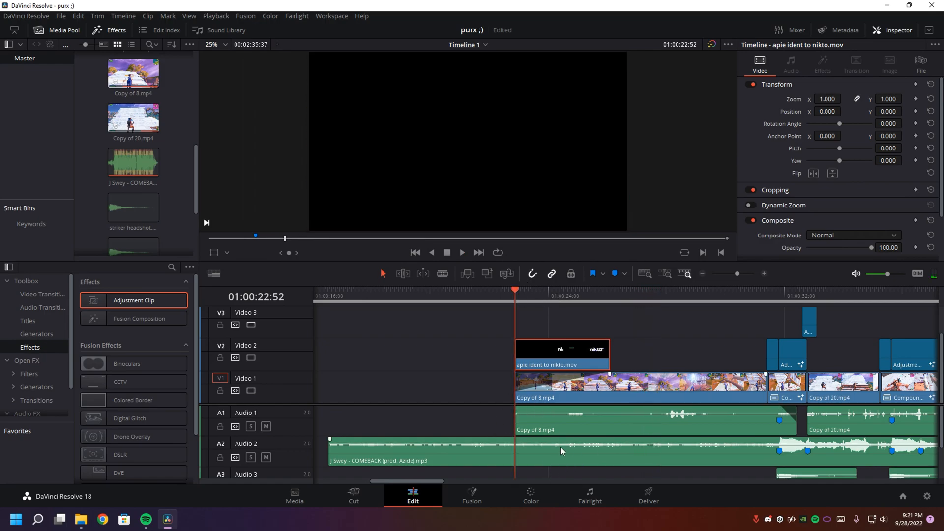
{"action": "left_click", "coordinate": [561, 449]}
{"action": "key", "text": "ctrl+b"}
{"action": "key", "text": "BackSpace"}
- Fade in the starts of Copy of 8.mp4's audio and the music track, and play back the edit
{"action": "left_click_drag", "start_coordinate": [516, 438], "coordinate": [546, 409]}
{"action": "key", "text": "space"}
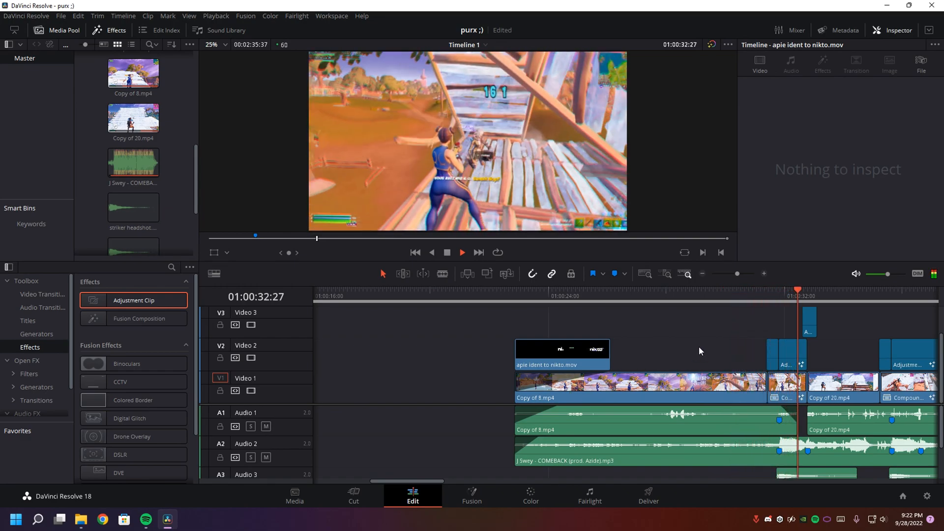
{"action": "key", "text": "space"}
- Mark the timeline's in point at 01:00:22:52 and its out point at the end of the last clip, 01:00:38:16
{"action": "scroll", "coordinate": [360, 437], "scroll_direction": "down", "scroll_amount": 2}
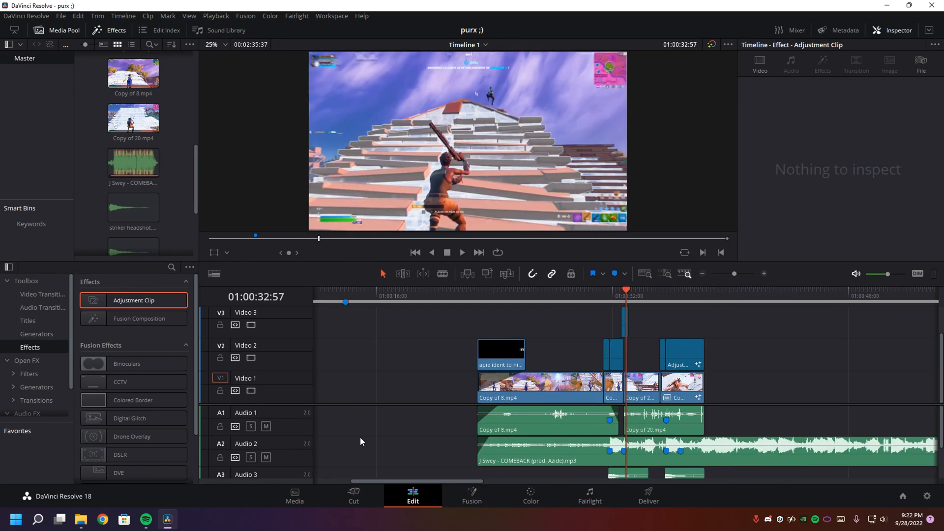
{"action": "left_click", "coordinate": [479, 297]}
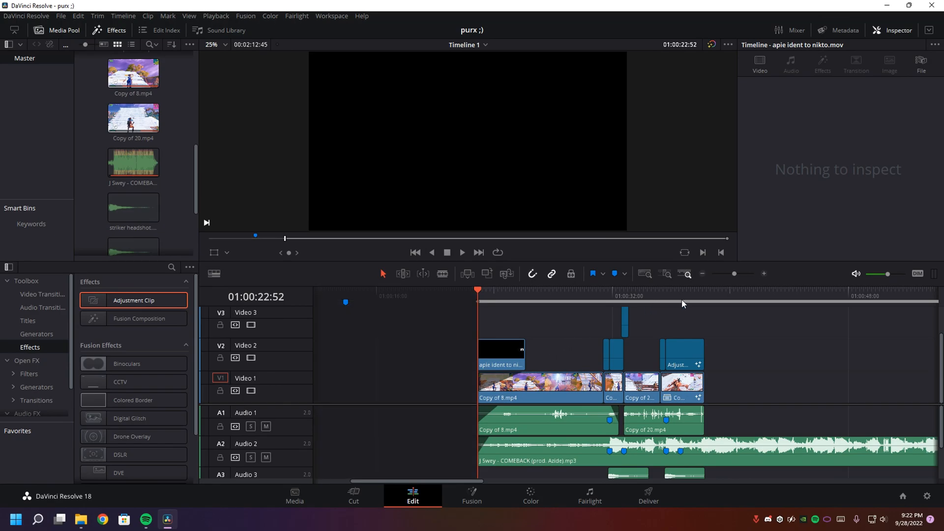
{"action": "left_click", "coordinate": [703, 297]}
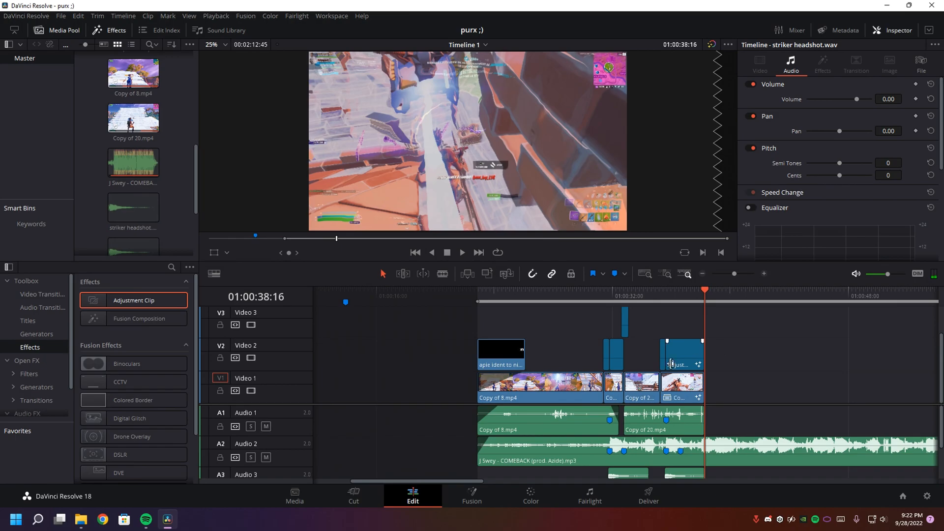
{"action": "key", "text": "o"}
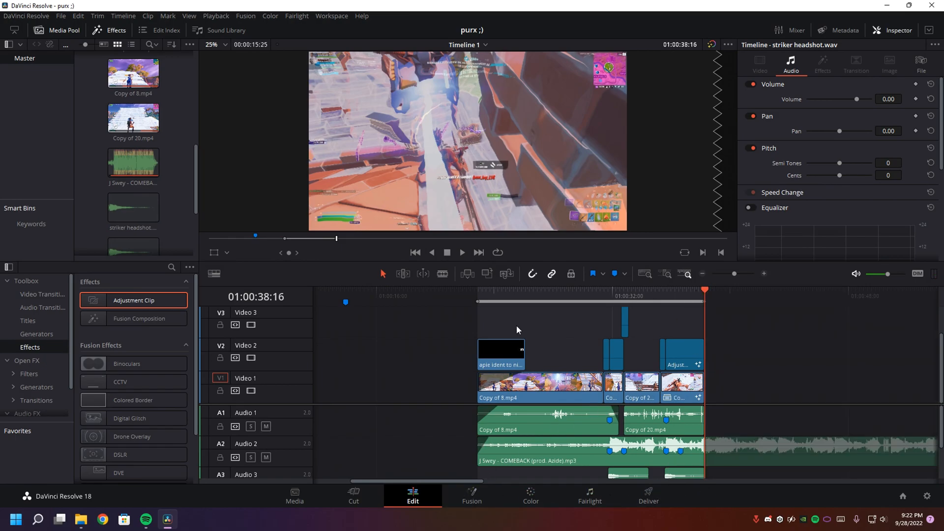
- Switch to the Deliver page and set the timeline proxy resolution to Full
{"action": "left_click", "coordinate": [648, 497]}
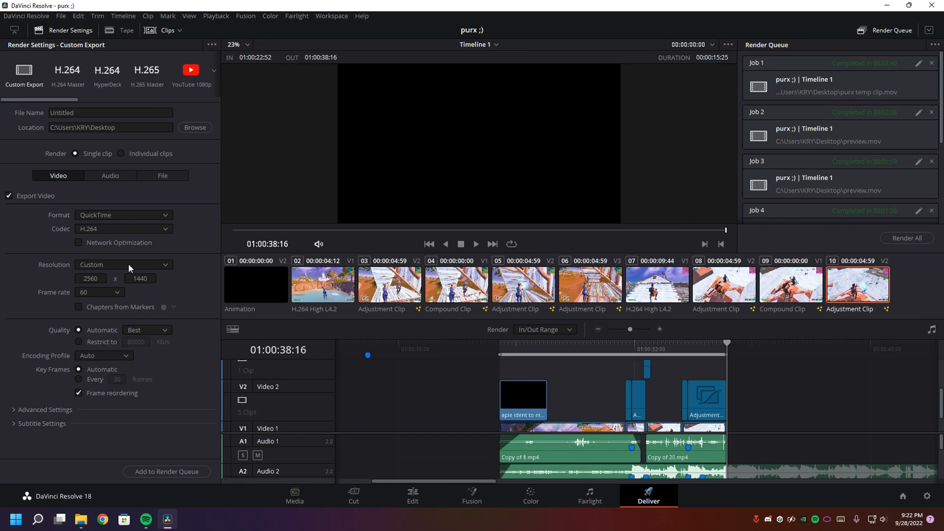
{"action": "left_click", "coordinate": [217, 16]}
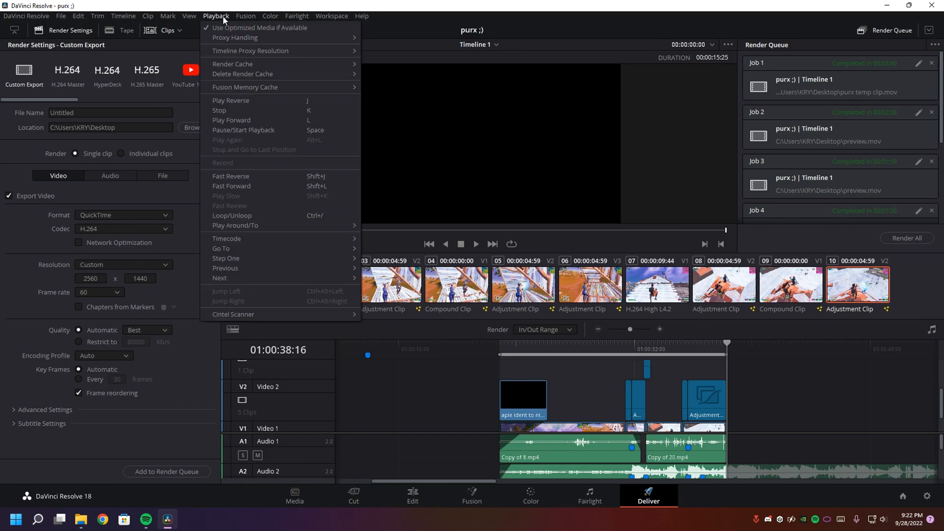
{"action": "mouse_move", "coordinate": [338, 52]}
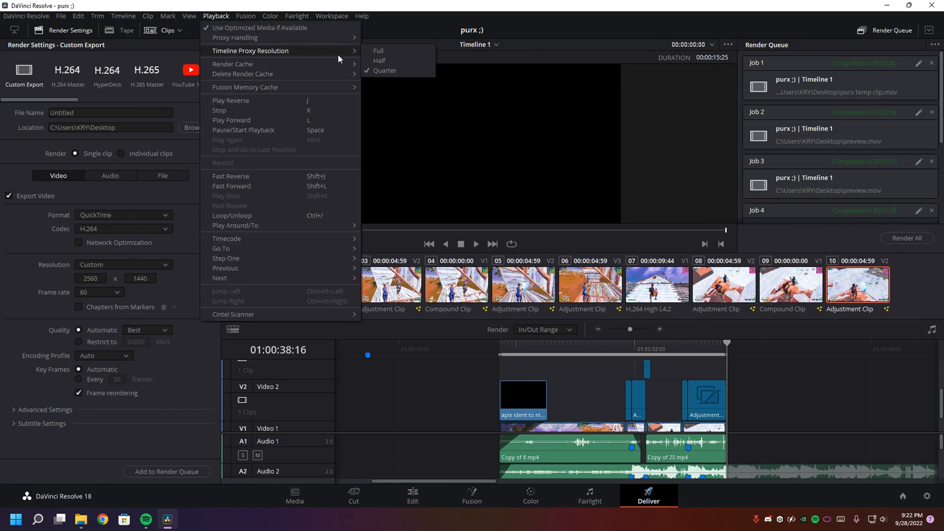
{"action": "left_click", "coordinate": [370, 50]}
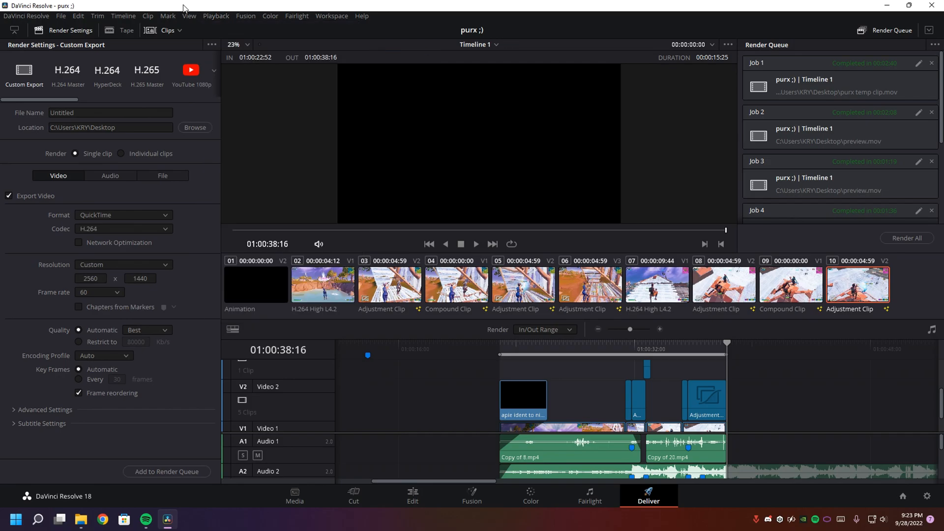
{"action": "left_click", "coordinate": [216, 16]}
{"action": "mouse_move", "coordinate": [243, 50]}
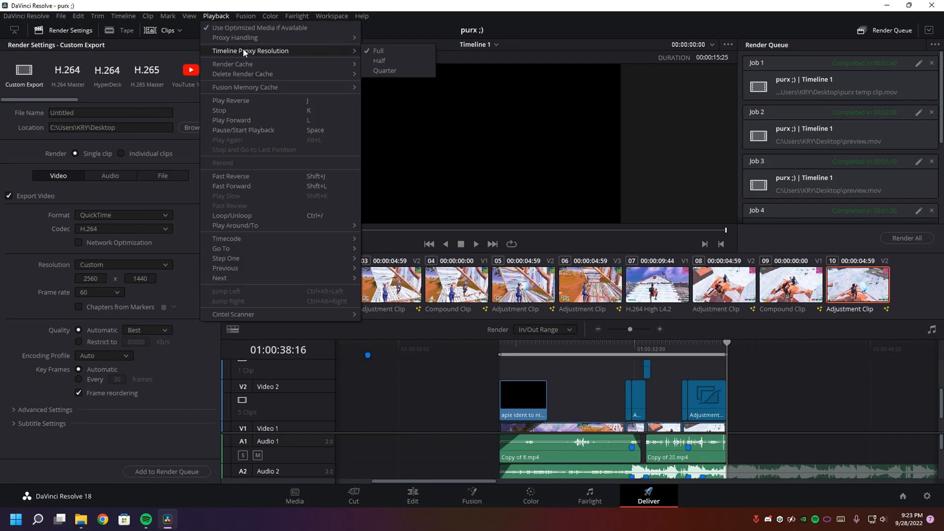
{"action": "left_click", "coordinate": [255, 4]}
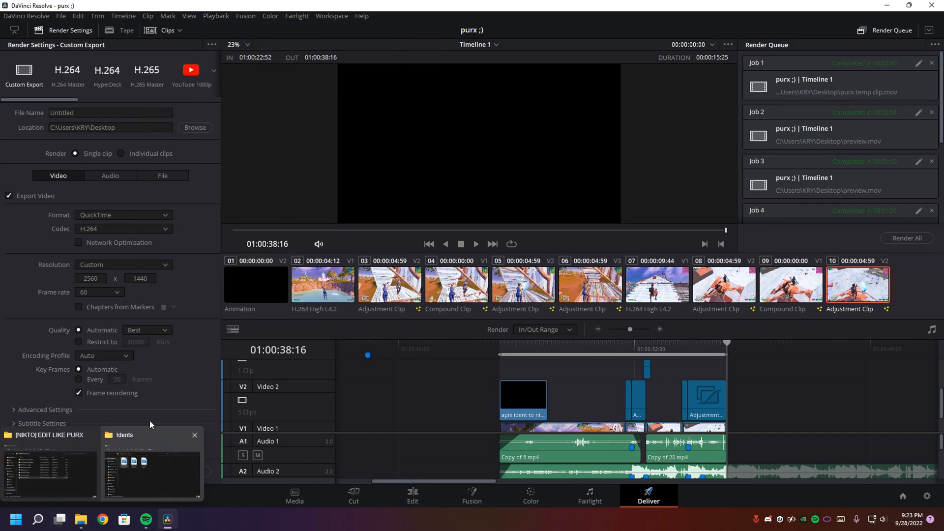
{"action": "left_click", "coordinate": [170, 470]}
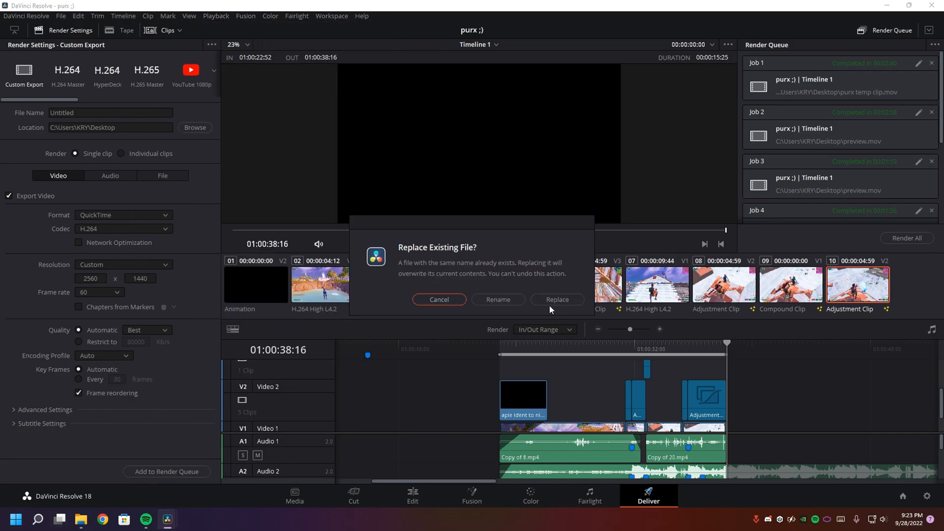
{"action": "left_click", "coordinate": [427, 304]}
{"action": "scroll", "coordinate": [898, 208], "scroll_direction": "down", "scroll_amount": 3}
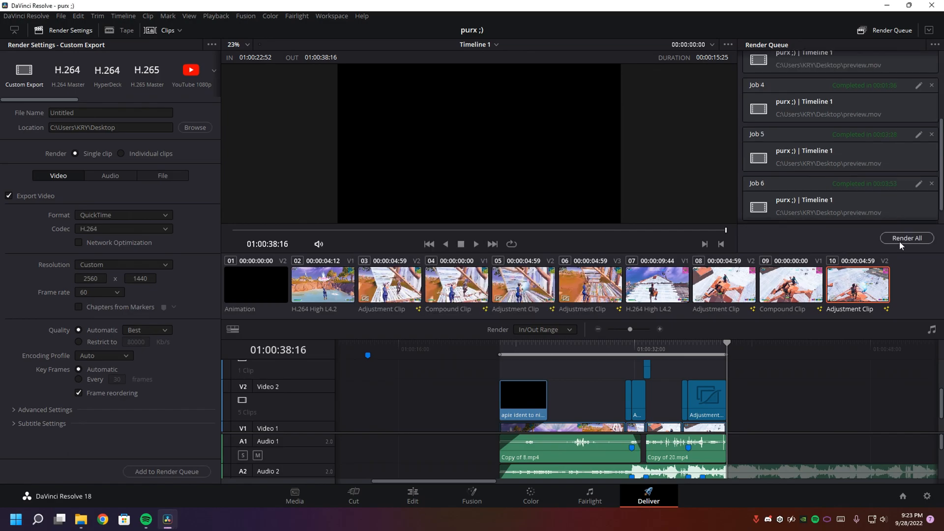
- Return to the Edit page and place the playhead within Copy of 8.mp4 at 01:00:28:50
{"action": "left_click", "coordinate": [412, 495]}
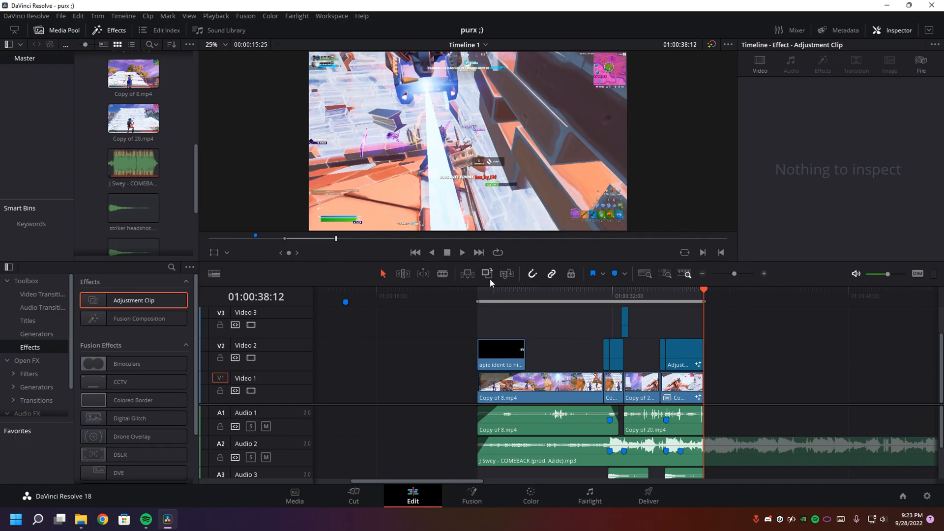
{"action": "left_click", "coordinate": [531, 304]}
{"action": "left_click", "coordinate": [557, 305]}
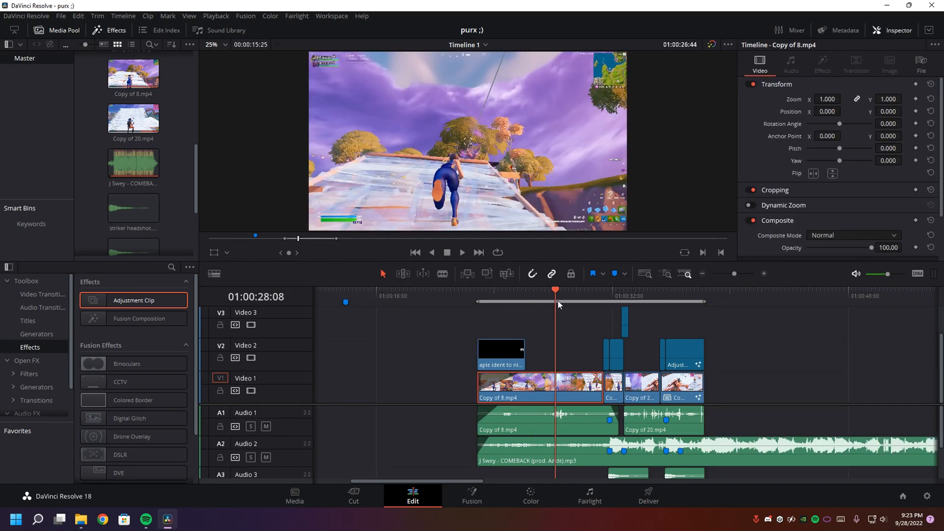
{"action": "left_click_drag", "start_coordinate": [556, 301], "coordinate": [565, 302]}
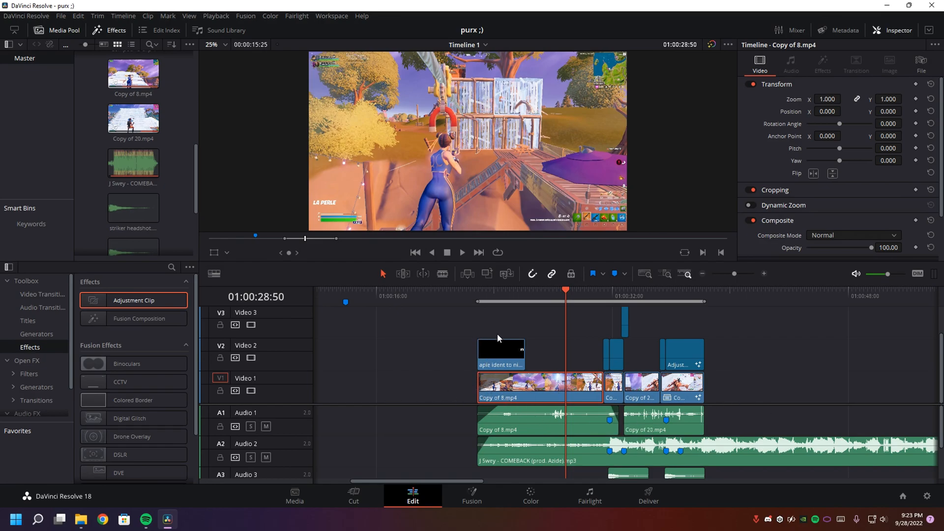
{"action": "left_click_drag", "start_coordinate": [708, 318], "coordinate": [494, 436]}
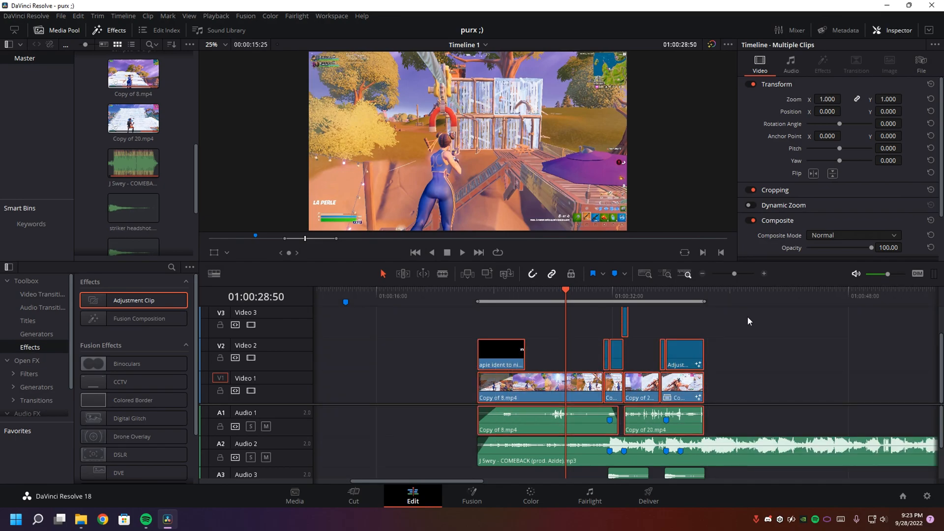
{"action": "left_click", "coordinate": [585, 340]}
{"action": "left_click", "coordinate": [571, 317]}
{"action": "left_click", "coordinate": [570, 317]}
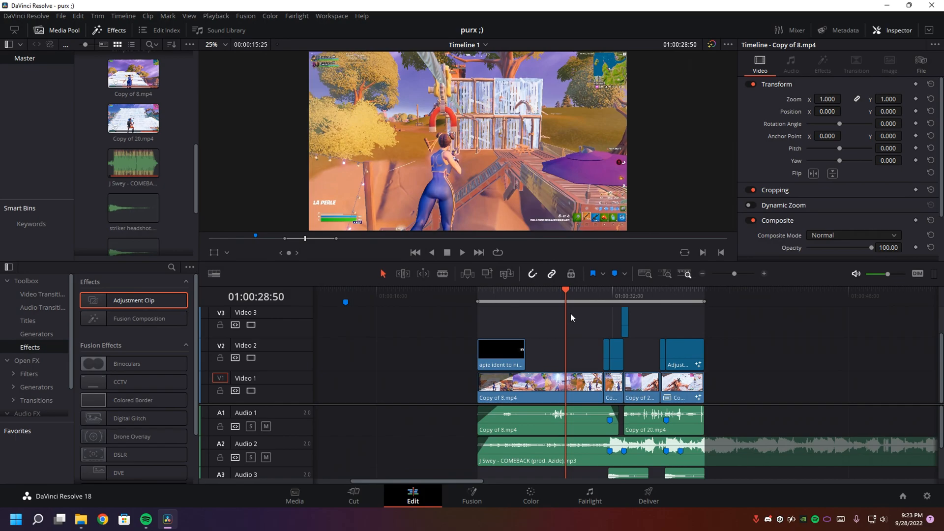
- Open Copy of 8.mp4 in Fusion and bring up the [NIKTO] EDIT LIKE PURX folder in File Explorer
{"action": "left_click", "coordinate": [535, 394]}
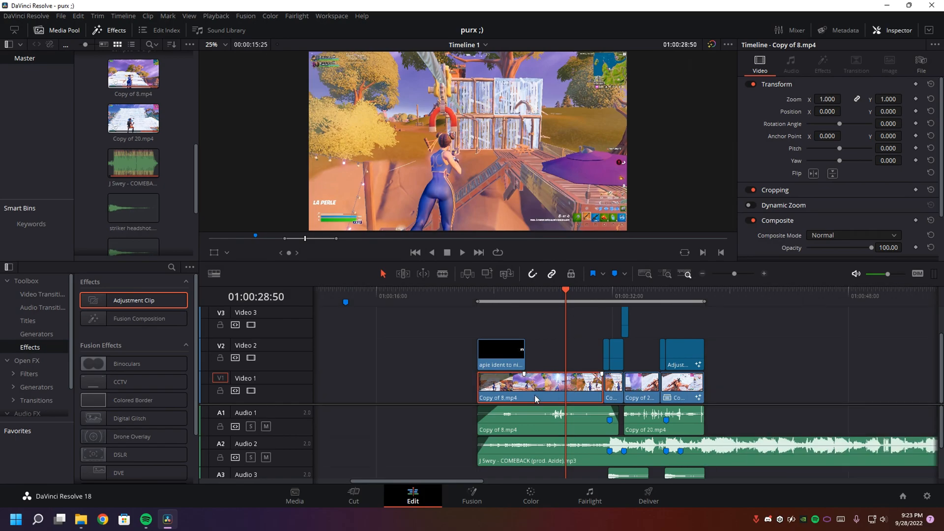
{"action": "left_click", "coordinate": [472, 496]}
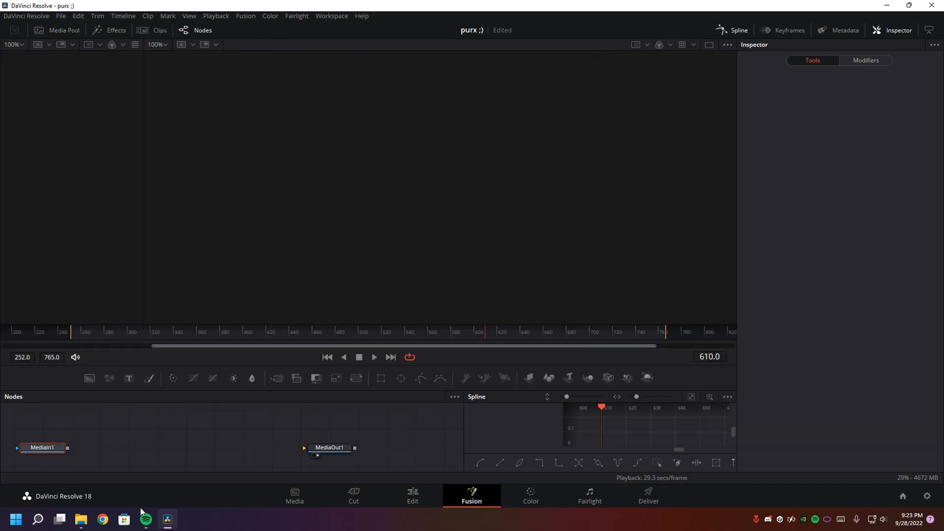
{"action": "mouse_move", "coordinate": [81, 519]}
{"action": "left_click", "coordinate": [145, 440]}
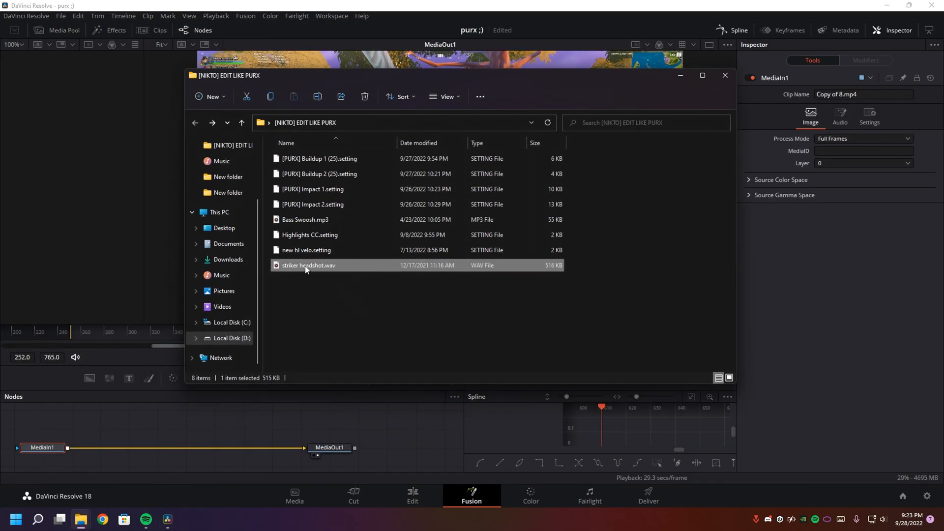